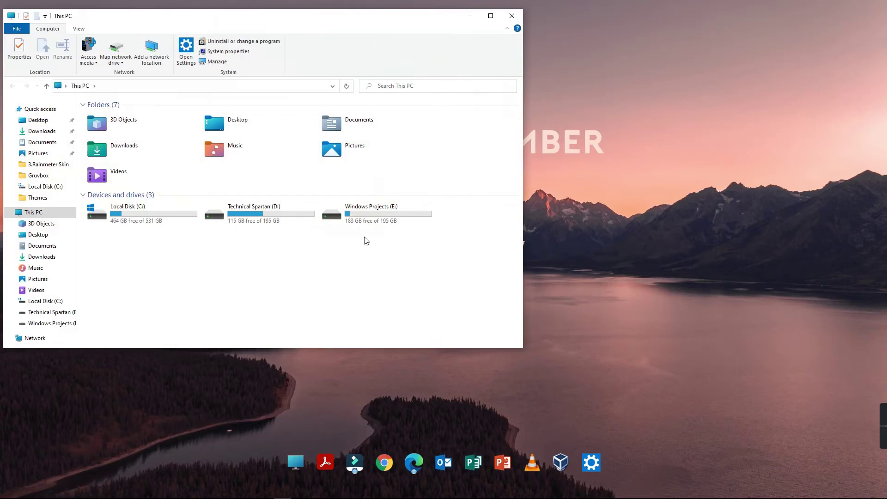
Step: Close the This PC window and refresh the desktop twice
{"action": "left_click", "coordinate": [512, 17]}
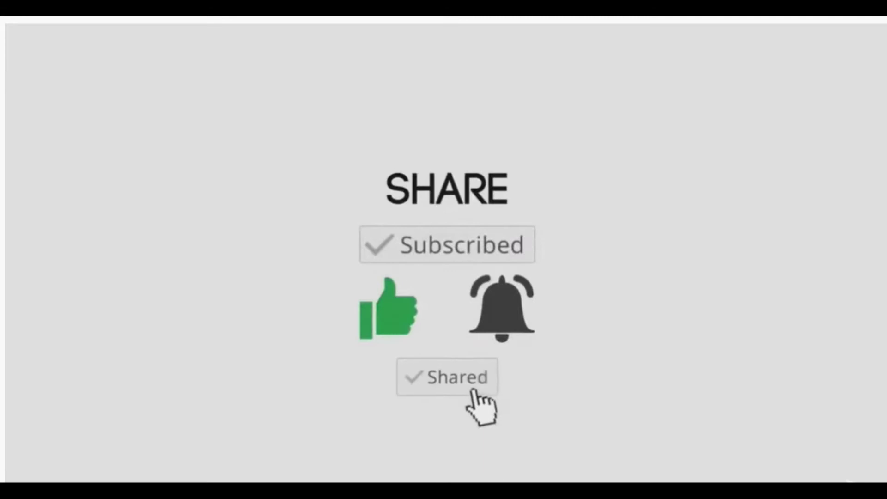
{"action": "right_click", "coordinate": [284, 83]}
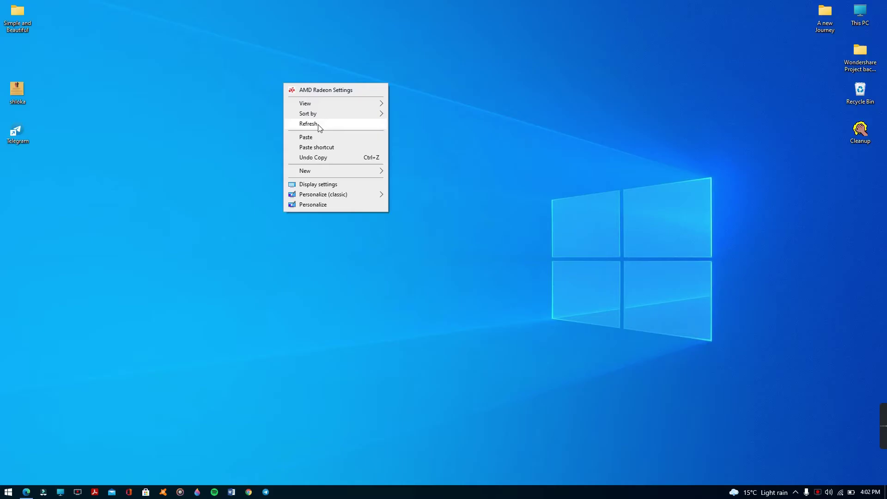
{"action": "left_click", "coordinate": [301, 122]}
{"action": "right_click", "coordinate": [274, 66]}
{"action": "left_click", "coordinate": [297, 106]}
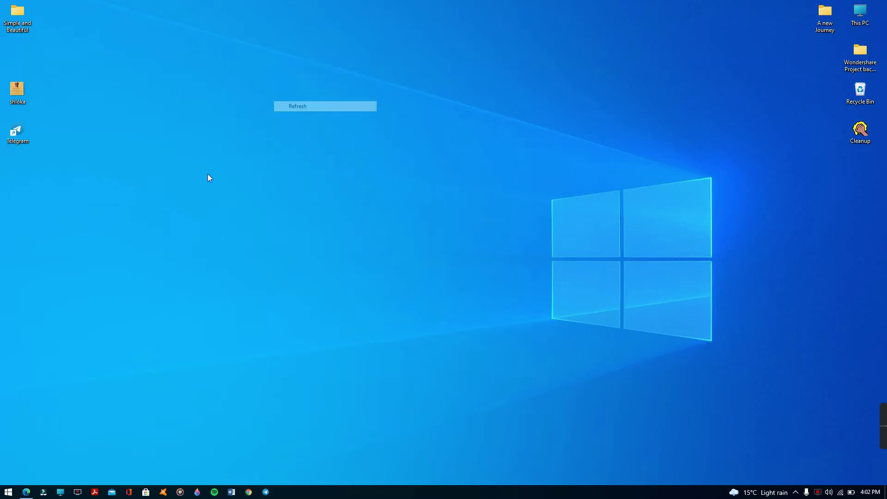
Step: Run the Rainmeter-4.5.0 installer from the 1. Install Rainmeter folder inside Simple and Beautiful on the desktop
{"action": "double_click", "coordinate": [21, 19]}
{"action": "left_click", "coordinate": [126, 105]}
{"action": "double_click", "coordinate": [126, 106]}
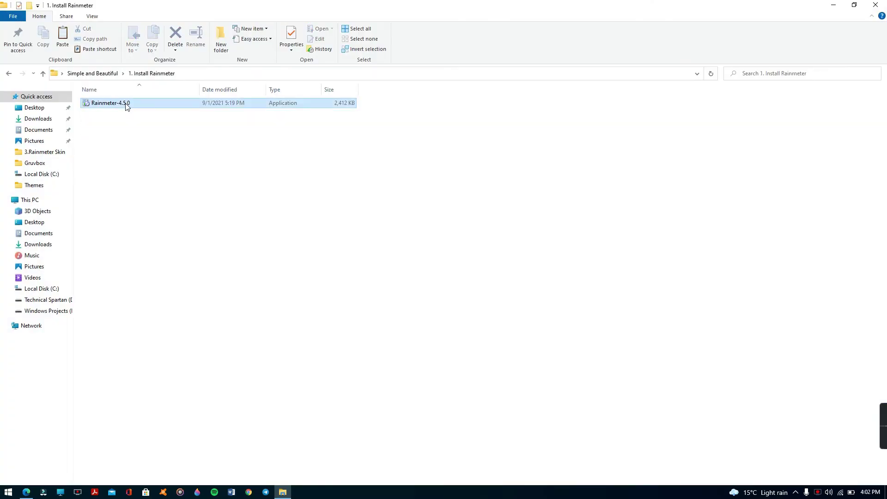
{"action": "double_click", "coordinate": [126, 104]}
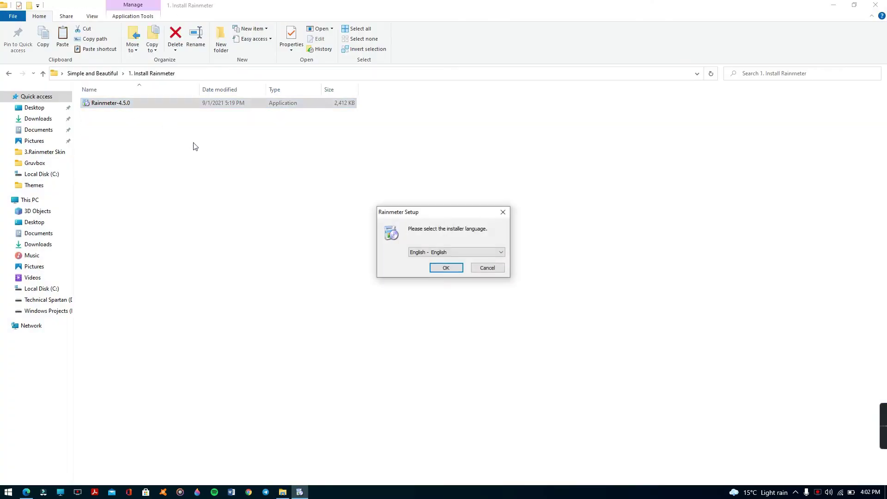
Step: Install Rainmeter in English with the standard installation and run it when setup finishes
{"action": "left_click", "coordinate": [443, 268]}
{"action": "left_click", "coordinate": [300, 493]}
{"action": "left_click", "coordinate": [300, 492]}
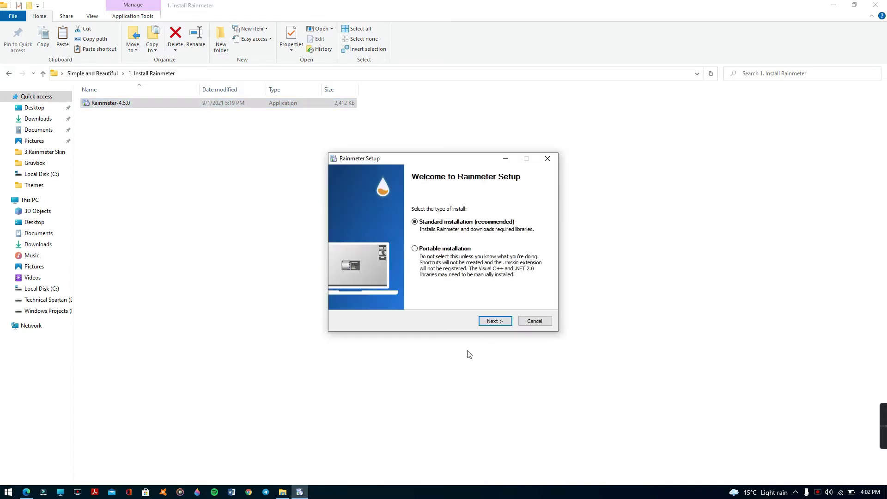
{"action": "left_click", "coordinate": [499, 322]}
{"action": "left_click", "coordinate": [499, 322]}
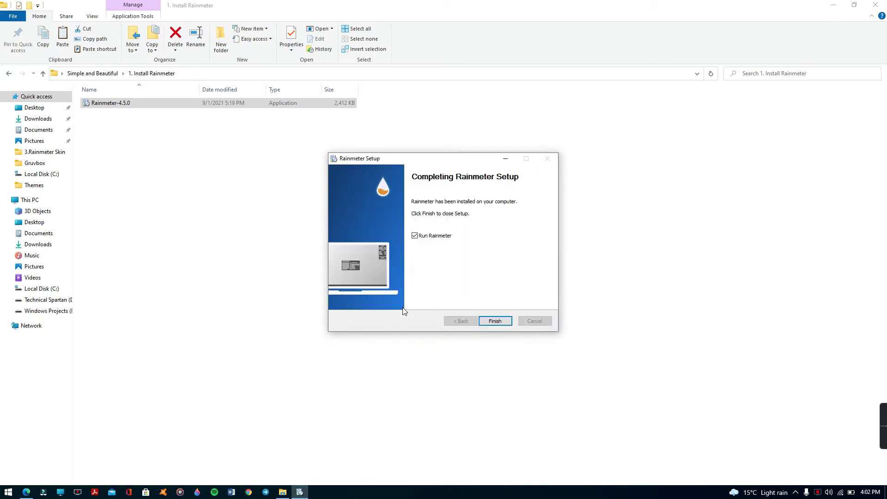
{"action": "left_click", "coordinate": [508, 323]}
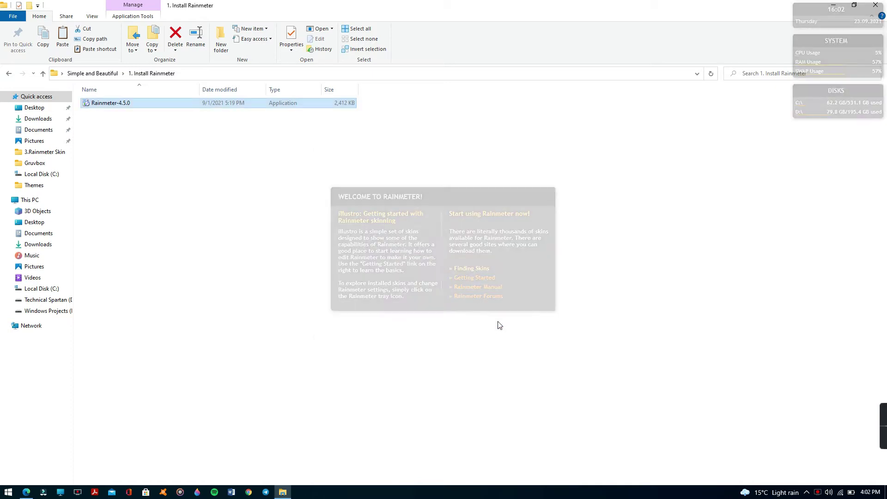
Step: Restore the folder window to a smaller size and unload the illustro Welcome skin
{"action": "double_click", "coordinate": [703, 12]}
{"action": "left_click_drag", "start_coordinate": [665, 39], "coordinate": [331, 18]}
{"action": "left_click", "coordinate": [539, 199]}
{"action": "right_click", "coordinate": [537, 198]}
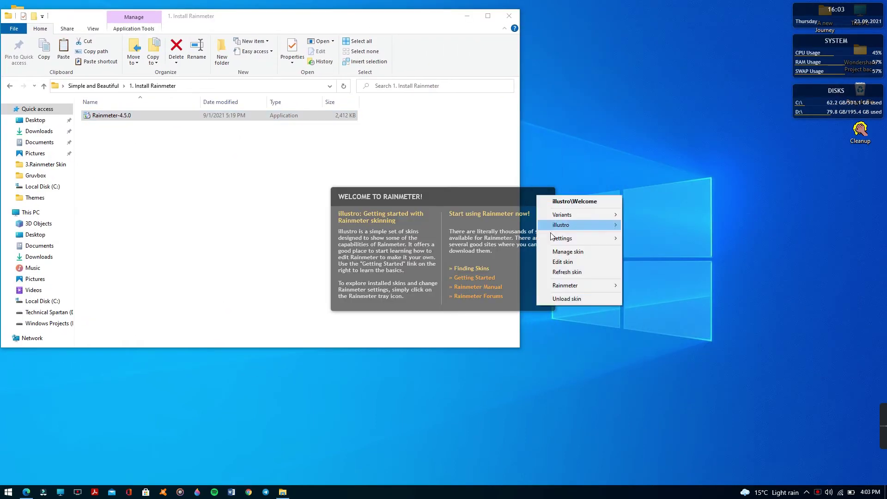
{"action": "left_click", "coordinate": [570, 300]}
Step: Unload the illustro clock, system and disks skins from the desktop
{"action": "right_click", "coordinate": [805, 8]}
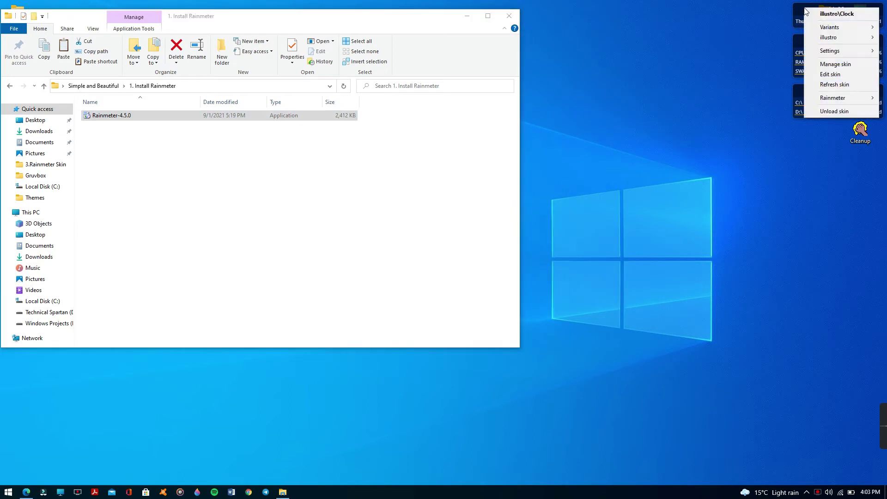
{"action": "left_click", "coordinate": [829, 113]}
{"action": "right_click", "coordinate": [804, 40]}
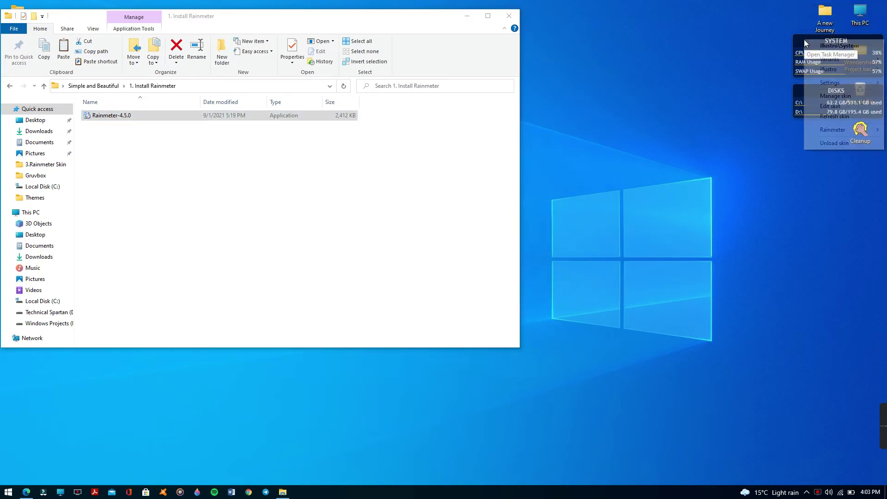
{"action": "left_click", "coordinate": [832, 145]}
{"action": "right_click", "coordinate": [810, 87]}
{"action": "left_click", "coordinate": [840, 192]}
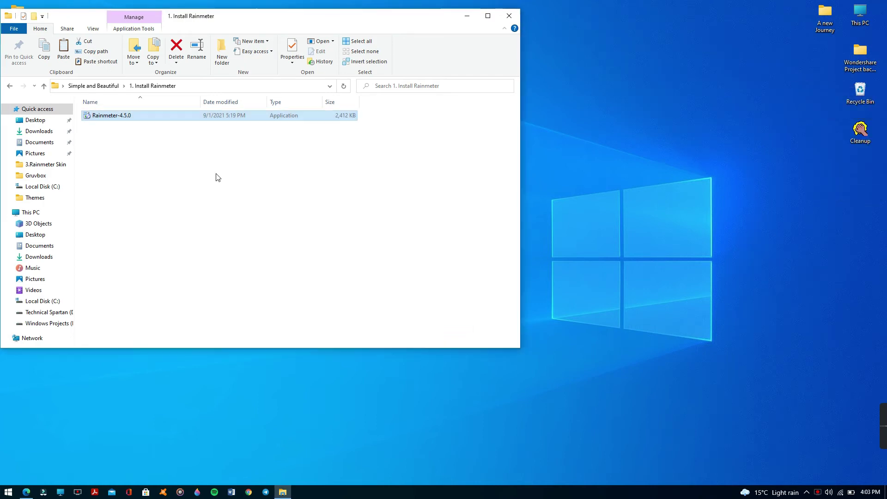
Step: Run NexusSetup from the 2. Install Nexus Dock folder
{"action": "left_click", "coordinate": [9, 86]}
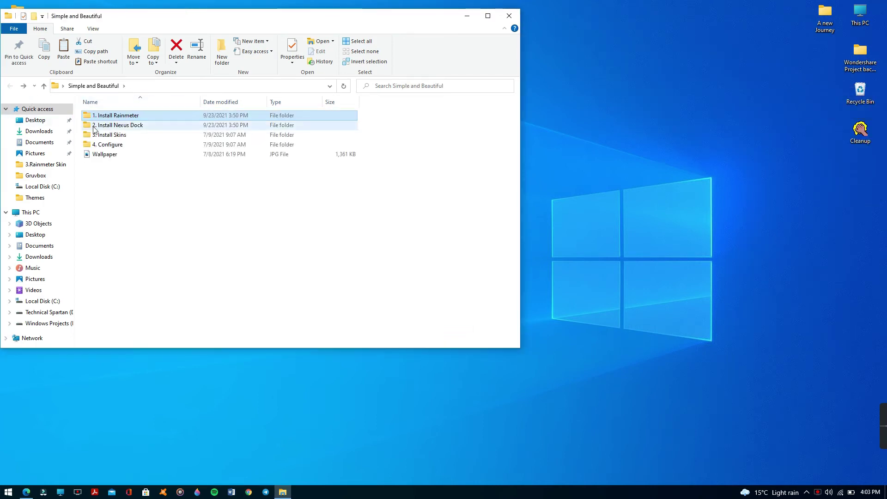
{"action": "left_click", "coordinate": [118, 128]}
{"action": "double_click", "coordinate": [118, 128]}
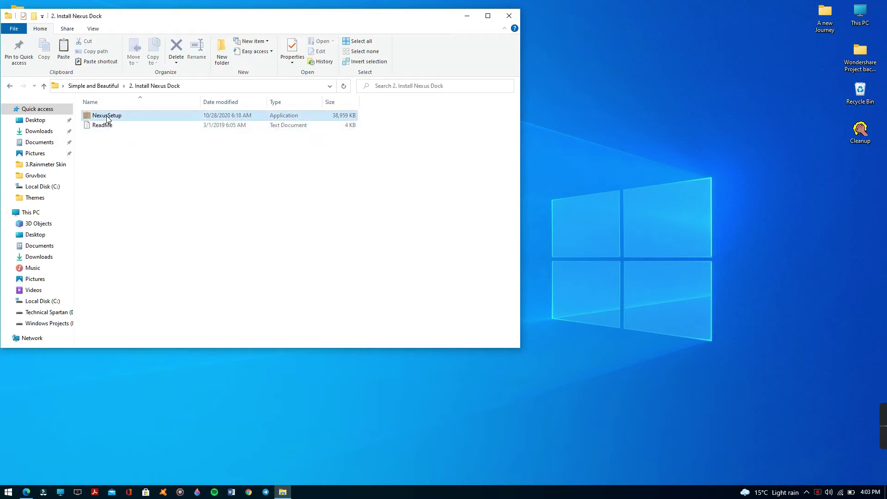
{"action": "double_click", "coordinate": [107, 115]}
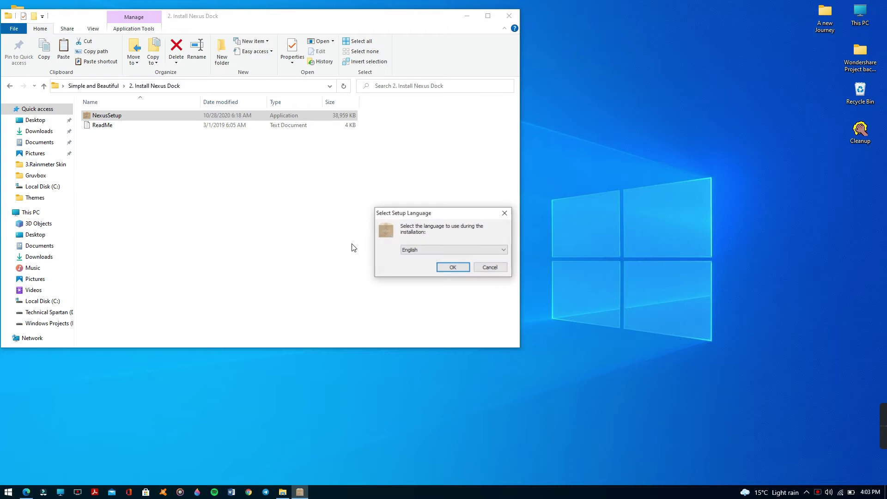
Step: Install Nexus 20.10 in English, accepting the license agreement, and launch it when setup finishes
{"action": "left_click", "coordinate": [453, 267]}
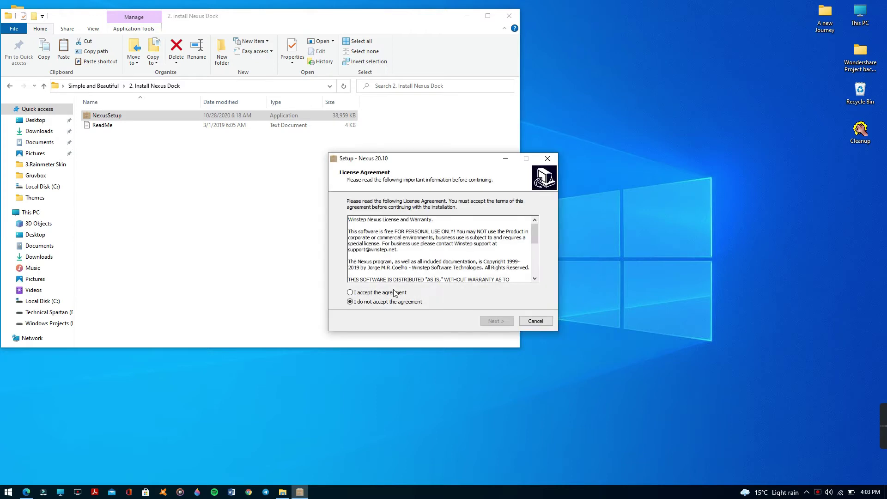
{"action": "left_click", "coordinate": [387, 293]}
{"action": "left_click", "coordinate": [495, 321]}
{"action": "left_click", "coordinate": [491, 322]}
{"action": "left_click", "coordinate": [492, 322]}
{"action": "left_click", "coordinate": [491, 322]}
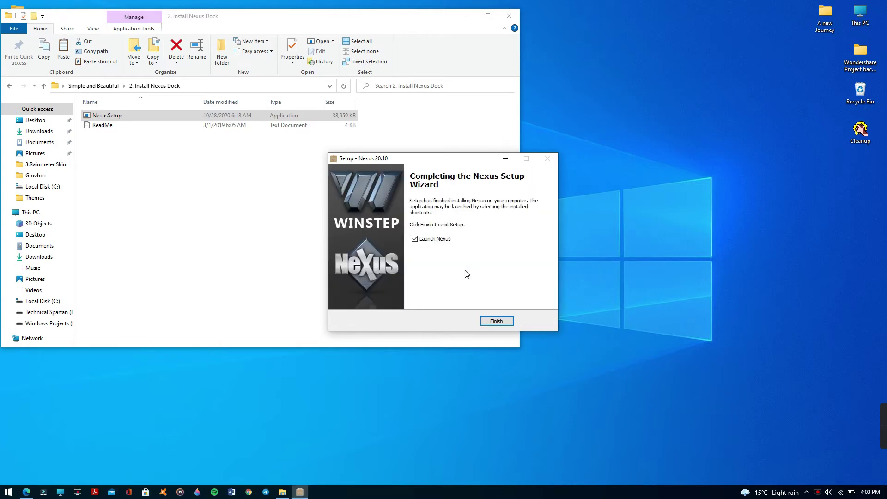
{"action": "left_click", "coordinate": [497, 323]}
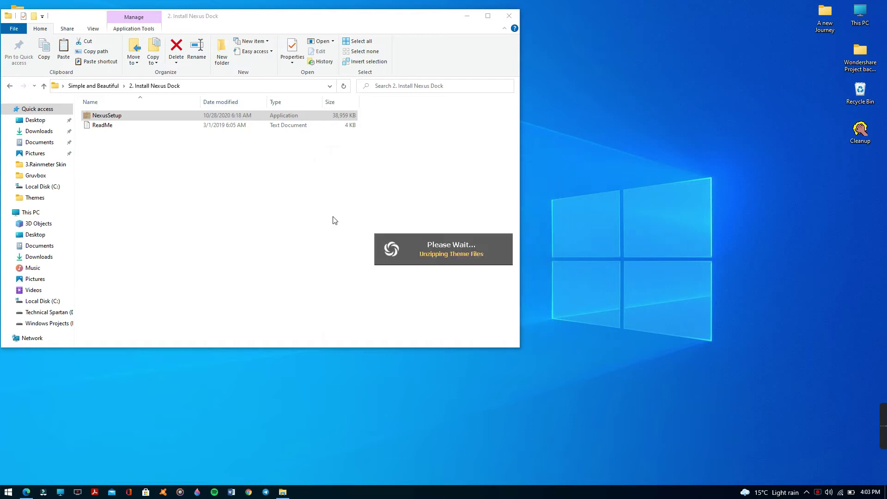
Step: Install the Ageo skin package from the 3. Install Skins folder without applying its included layout
{"action": "left_click", "coordinate": [126, 196]}
{"action": "left_click", "coordinate": [9, 87]}
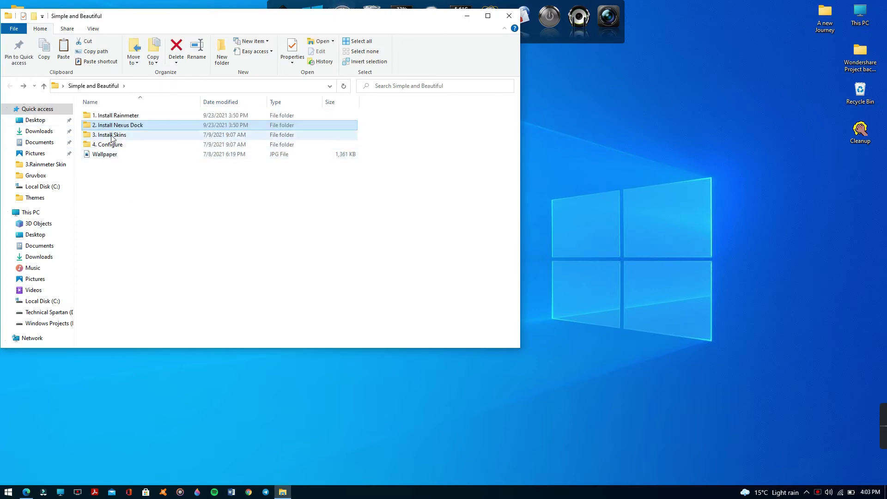
{"action": "double_click", "coordinate": [111, 136]}
{"action": "double_click", "coordinate": [115, 118]}
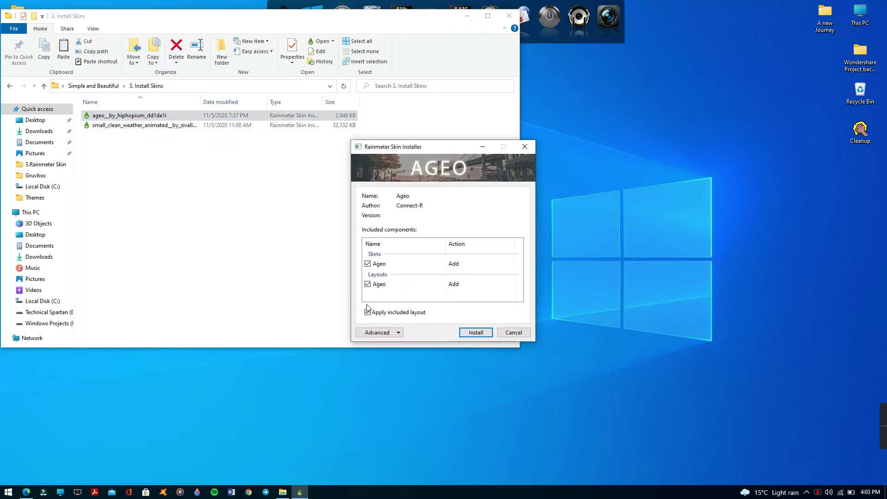
{"action": "left_click", "coordinate": [464, 333]}
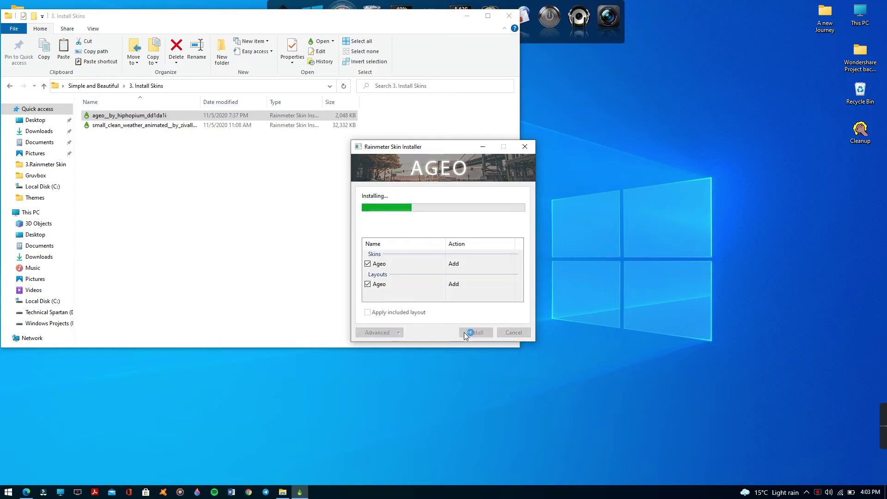
Step: Install the Small Clean Weather skin package without loading its included skins
{"action": "left_click", "coordinate": [139, 127]}
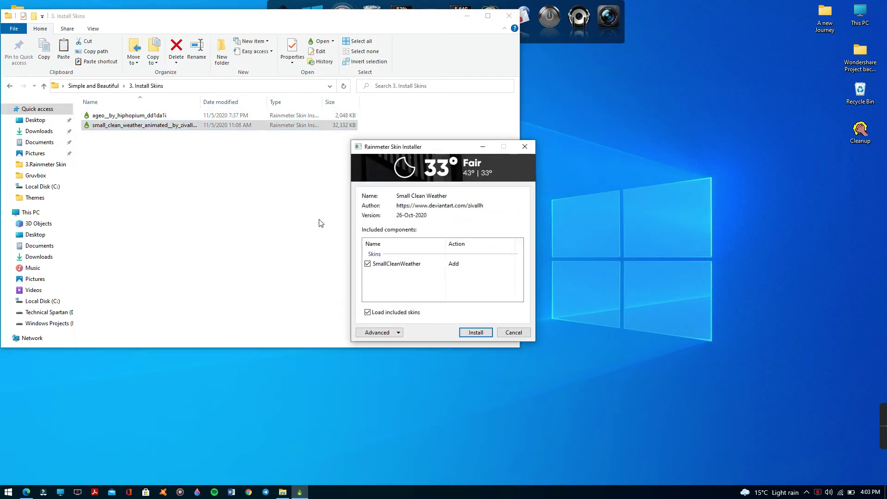
{"action": "left_click", "coordinate": [466, 331]}
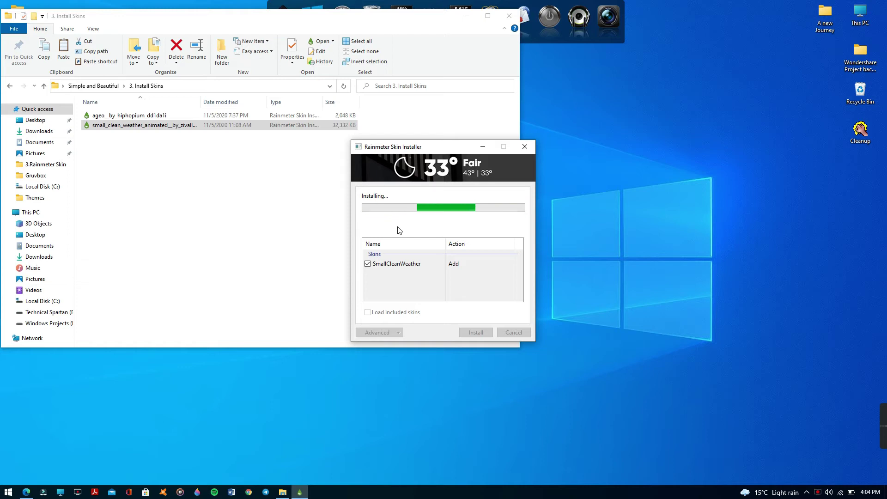
{"action": "left_click_drag", "start_coordinate": [433, 149], "coordinate": [628, 102]}
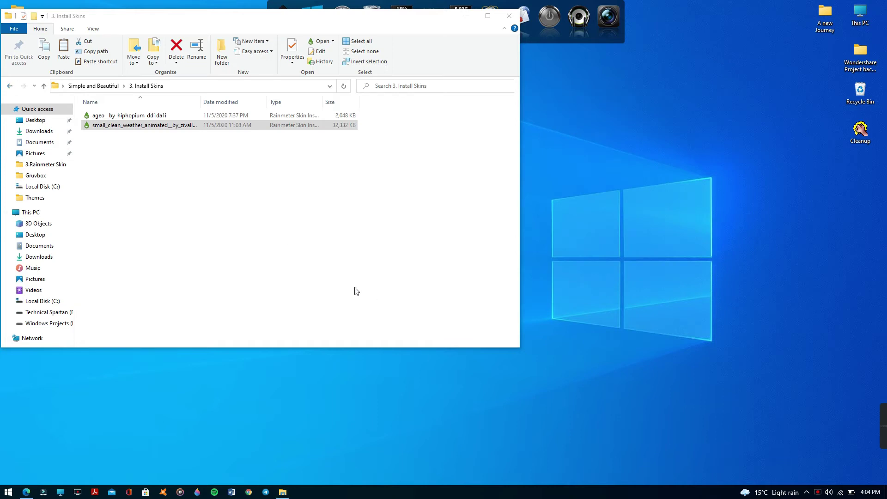
Step: Look through the contents of the 4. Configure folder and return to Simple and Beautiful
{"action": "left_click", "coordinate": [283, 492]}
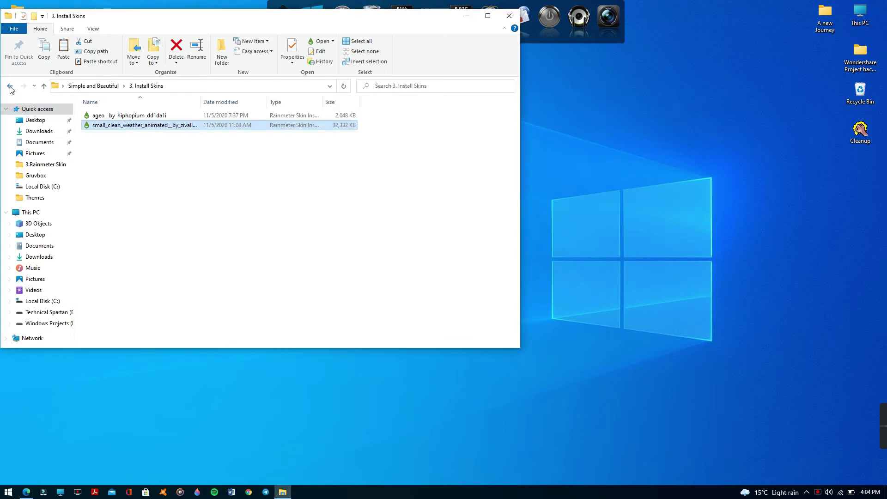
{"action": "left_click", "coordinate": [9, 86]}
{"action": "left_click", "coordinate": [117, 148]}
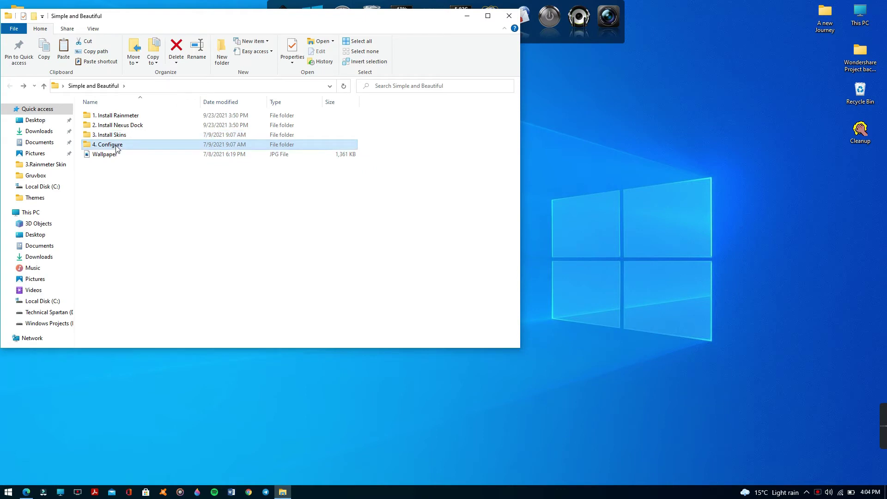
{"action": "double_click", "coordinate": [117, 146]}
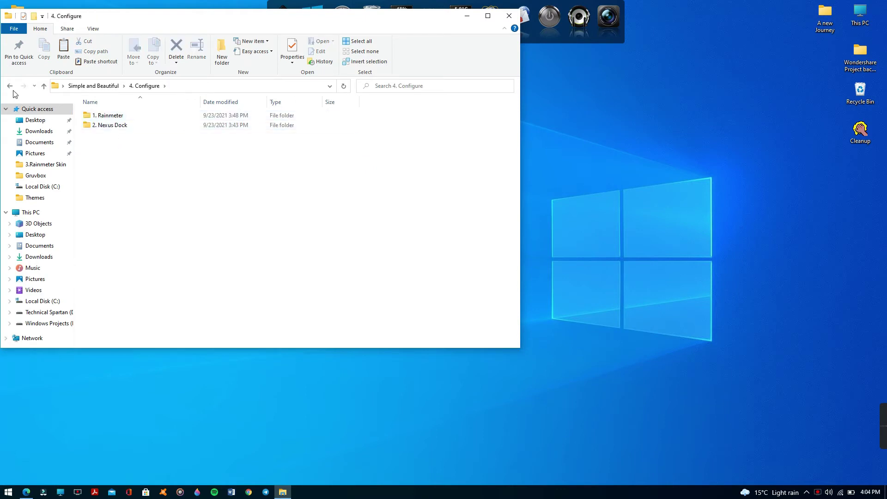
{"action": "left_click", "coordinate": [11, 88]}
Step: Set the Wallpaper image from Simple and Beautiful as the desktop background and minimize the folder window
{"action": "left_click", "coordinate": [110, 157]}
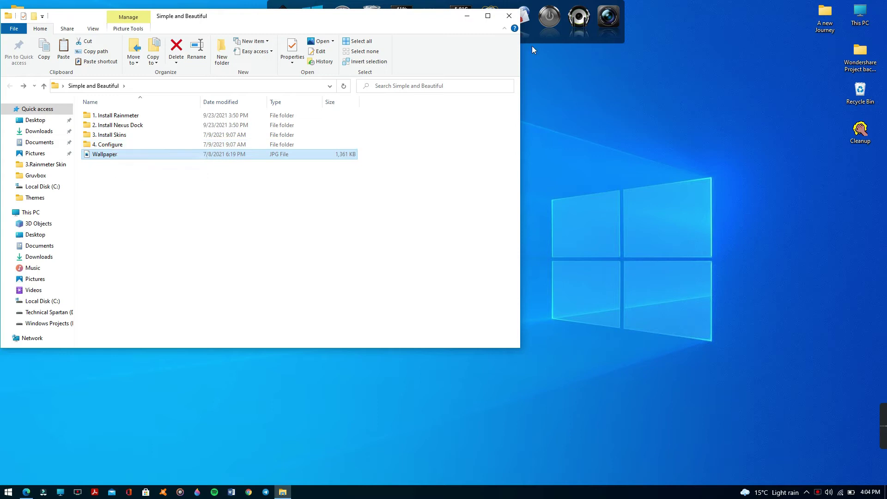
{"action": "right_click", "coordinate": [111, 156]}
{"action": "left_click", "coordinate": [160, 202]}
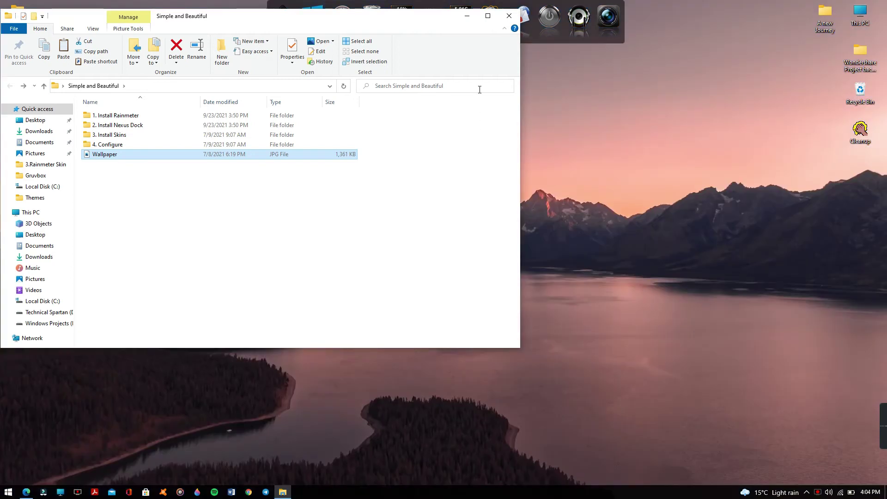
{"action": "left_click", "coordinate": [469, 20]}
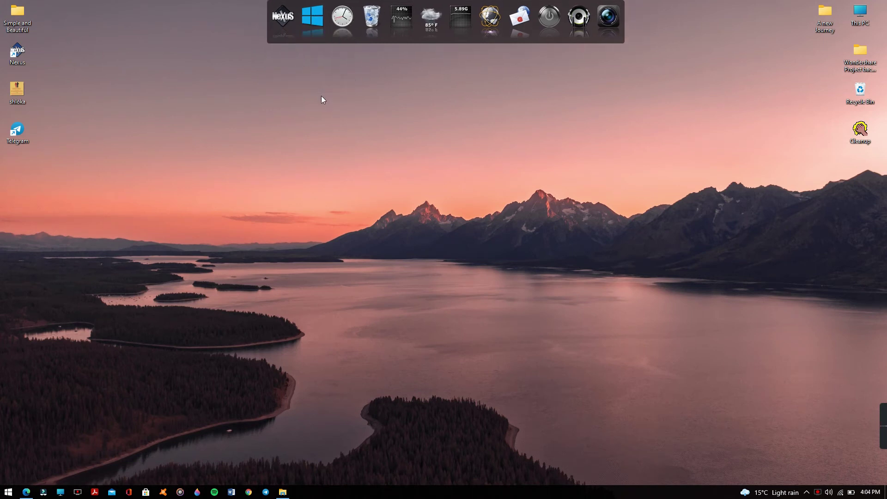
Step: Restore the Nexus configuration from the Nexus Dock Preset backup in the desktop's Simple and Beautiful, 4. Configure, 2. Nexus Dock folder
{"action": "left_click", "coordinate": [288, 34]}
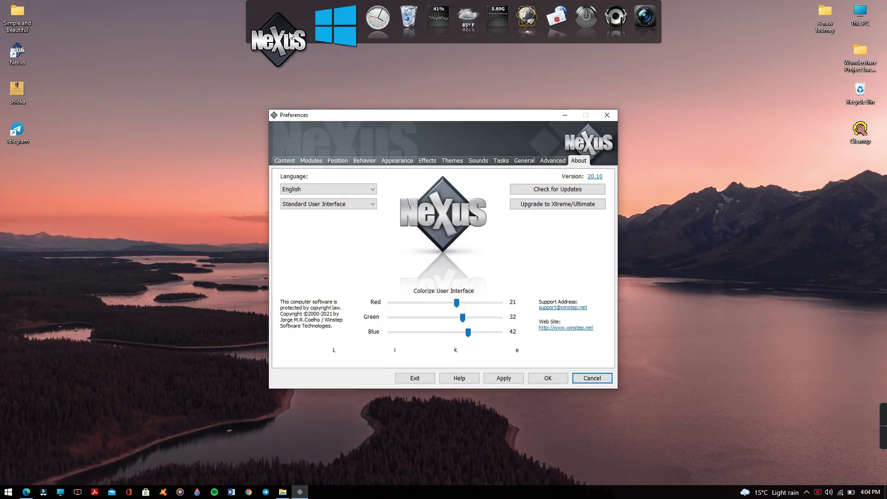
{"action": "left_click", "coordinate": [554, 162]}
{"action": "left_click", "coordinate": [542, 338]}
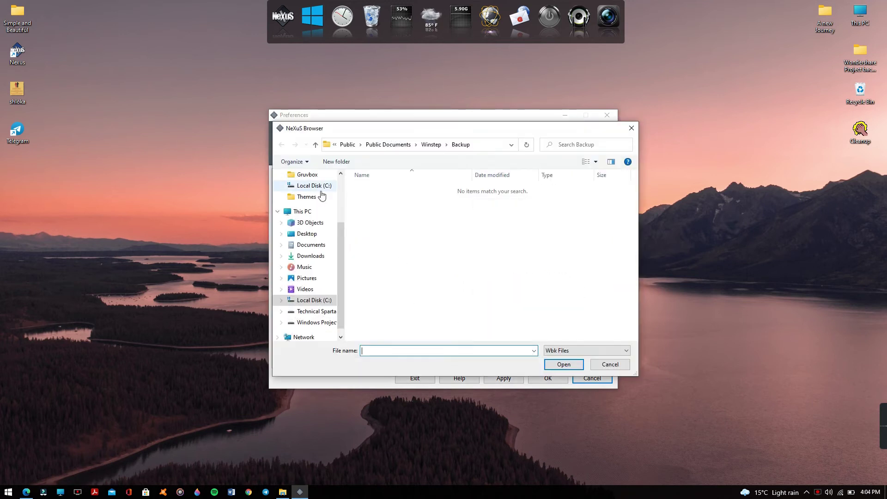
{"action": "left_click", "coordinate": [300, 233]}
{"action": "double_click", "coordinate": [445, 204]}
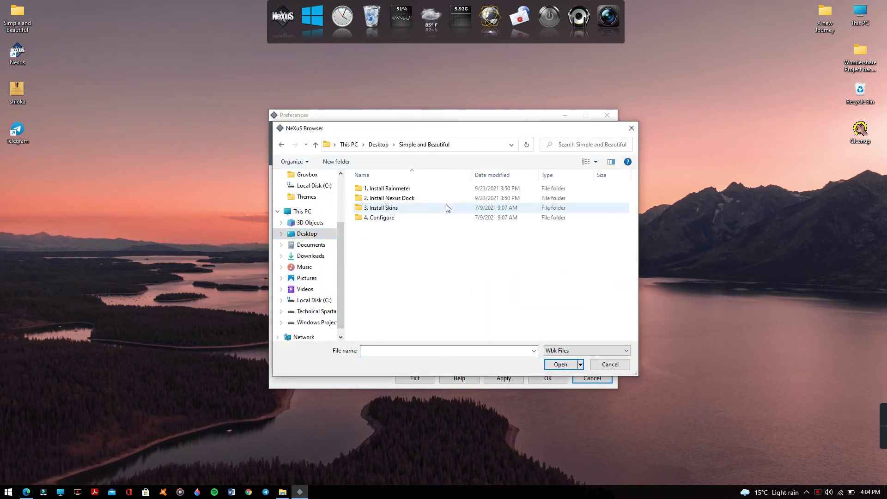
{"action": "double_click", "coordinate": [391, 217]}
{"action": "double_click", "coordinate": [390, 197]}
{"action": "left_click", "coordinate": [382, 192]}
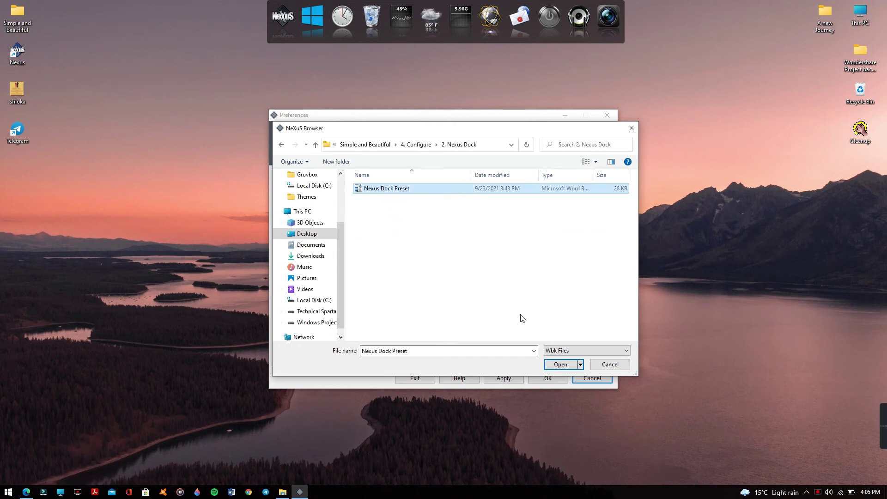
{"action": "left_click", "coordinate": [556, 364]}
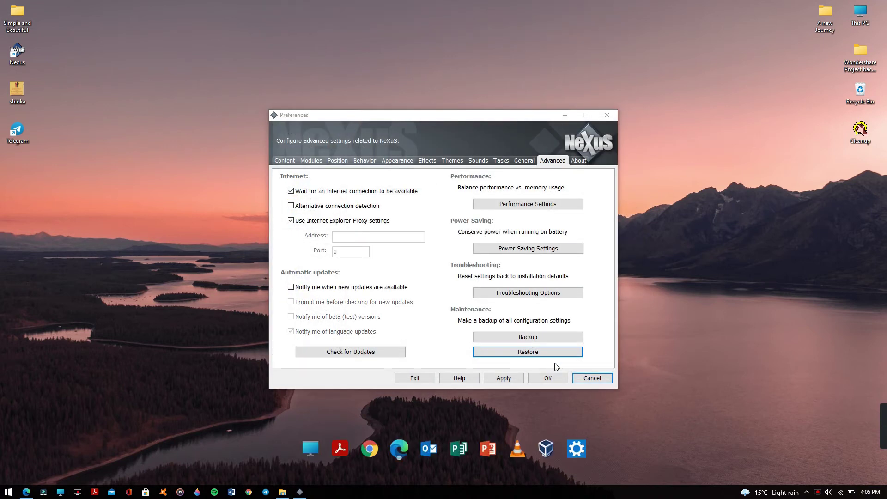
Step: Apply the restored Nexus preferences, close the Preferences window and refresh the desktop
{"action": "left_click", "coordinate": [506, 377]}
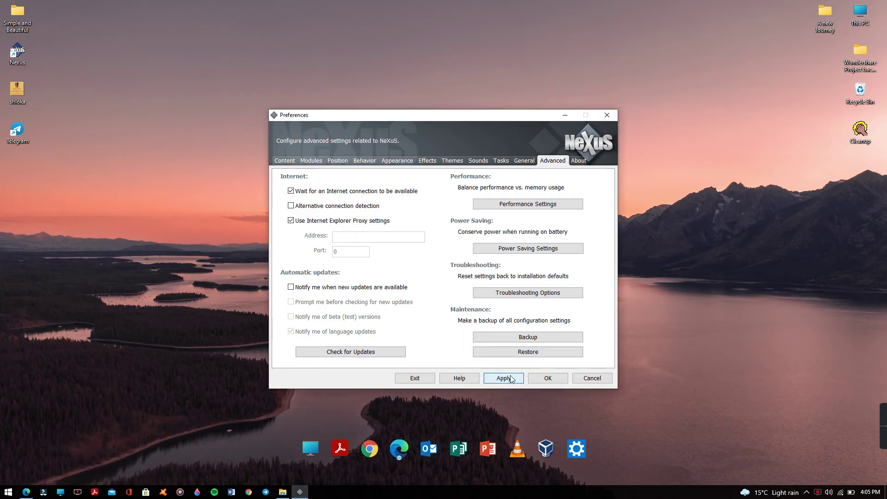
{"action": "left_click", "coordinate": [540, 380]}
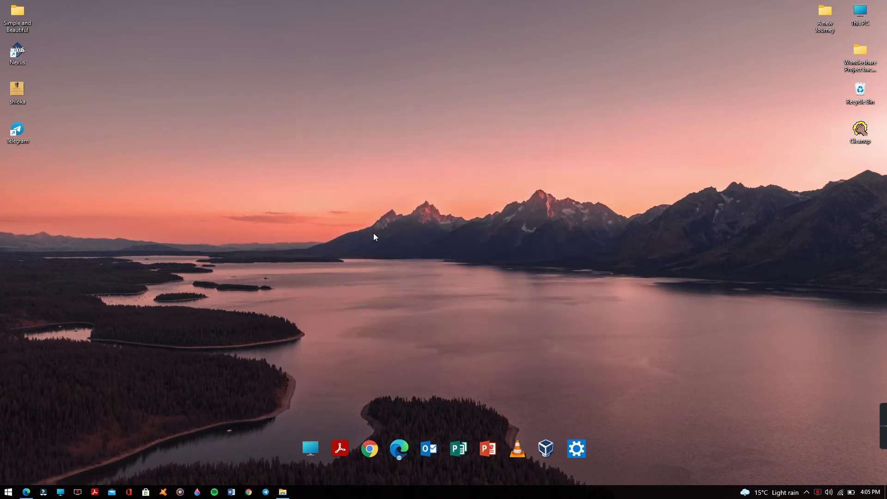
{"action": "right_click", "coordinate": [313, 90]}
{"action": "left_click", "coordinate": [332, 132]}
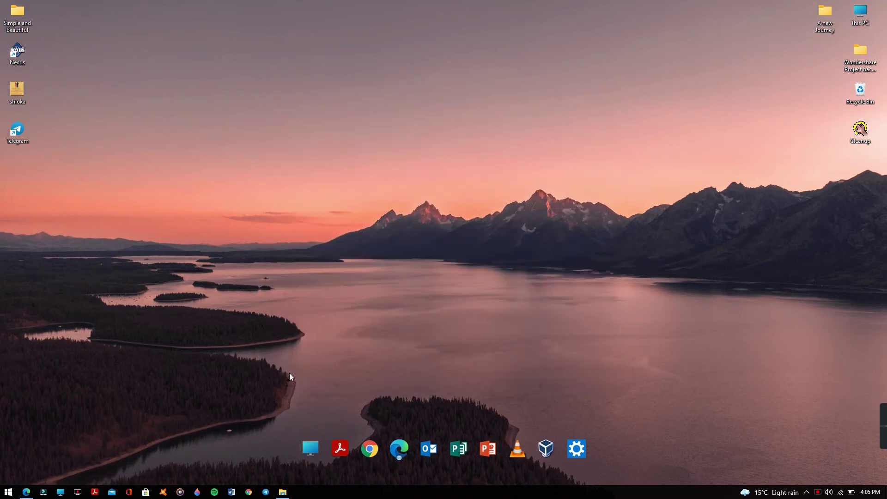
Step: In 4. Configure, 1. Rainmeter, move the Layouts folder into Paste 'Layouts' Here and the Skins folder into Paste 'Skins' Here
{"action": "left_click", "coordinate": [283, 493]}
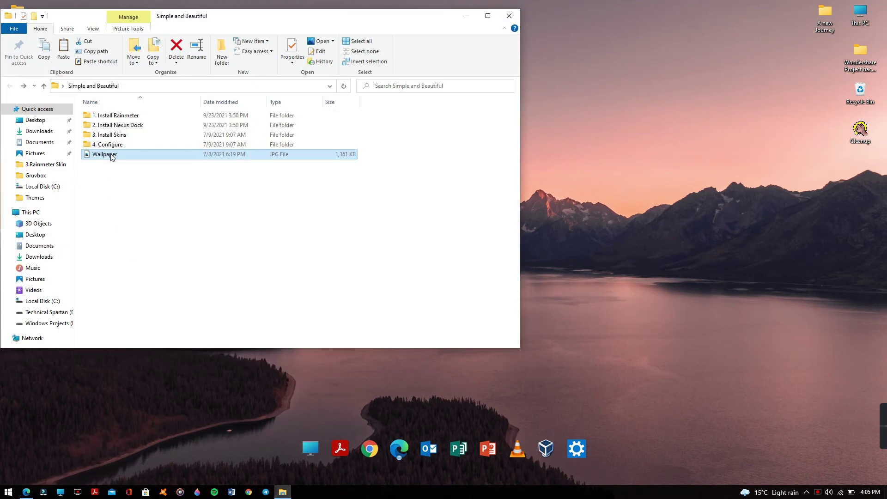
{"action": "double_click", "coordinate": [111, 146]}
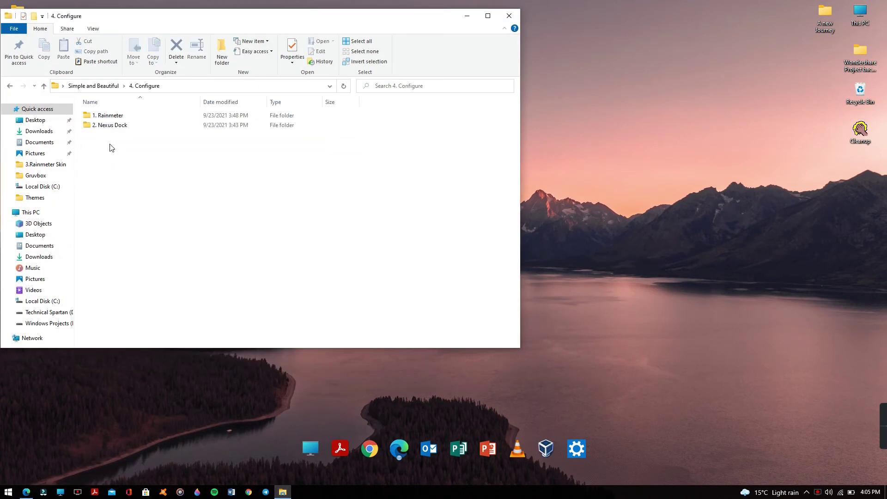
{"action": "left_click", "coordinate": [107, 118]}
{"action": "double_click", "coordinate": [107, 118]}
{"action": "left_click", "coordinate": [107, 118]}
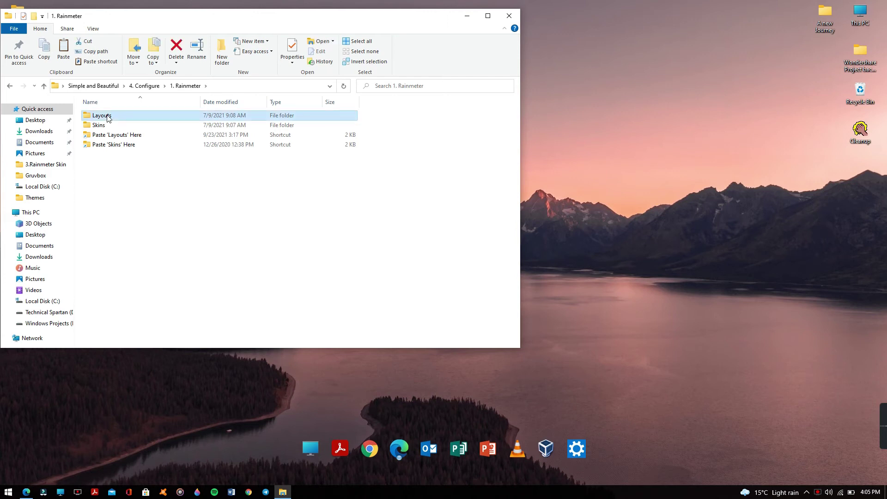
{"action": "left_click_drag", "start_coordinate": [108, 117], "coordinate": [107, 136]}
{"action": "left_click", "coordinate": [102, 119]}
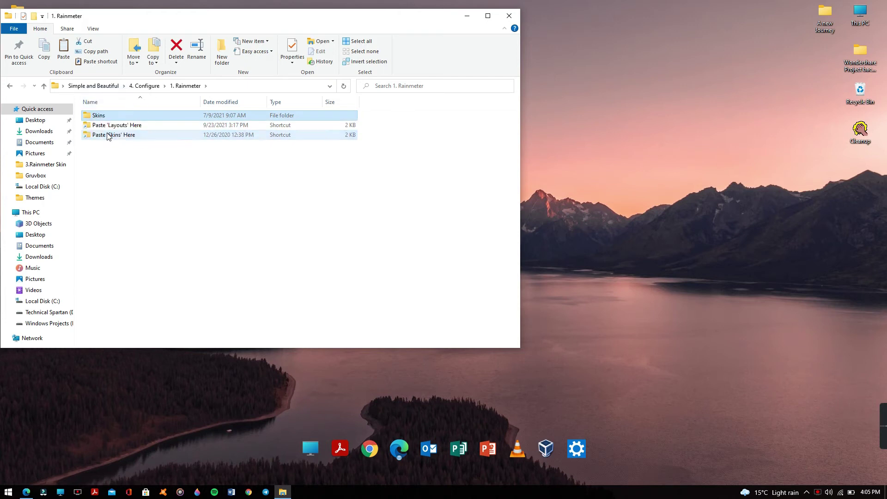
{"action": "left_click", "coordinate": [387, 174]}
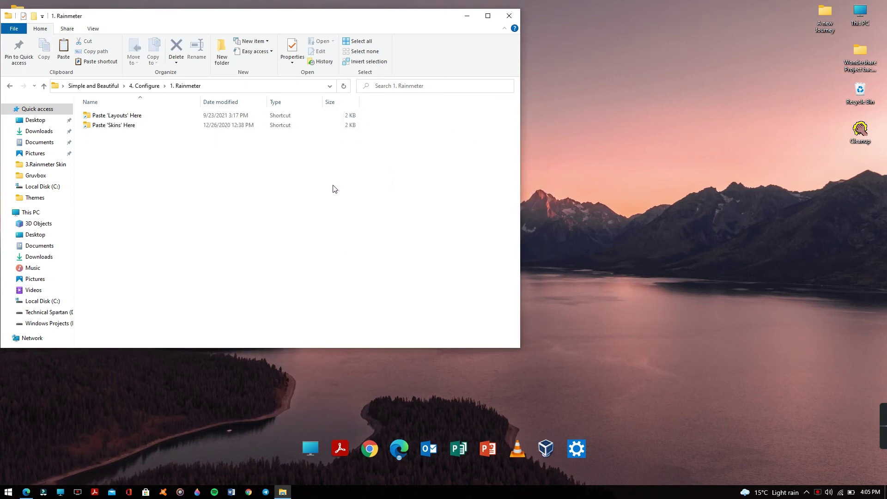
Step: Refresh the 1. Rainmeter folder, close its window and refresh the desktop
{"action": "right_click", "coordinate": [184, 188]}
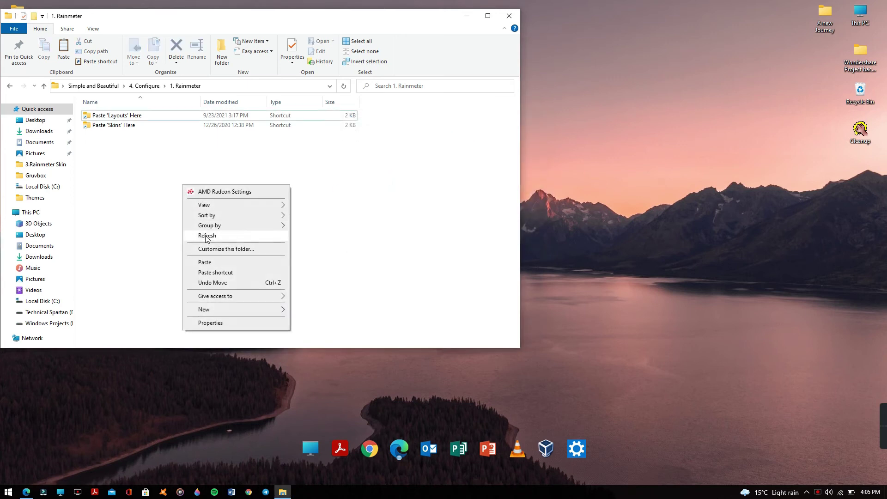
{"action": "left_click", "coordinate": [206, 237]}
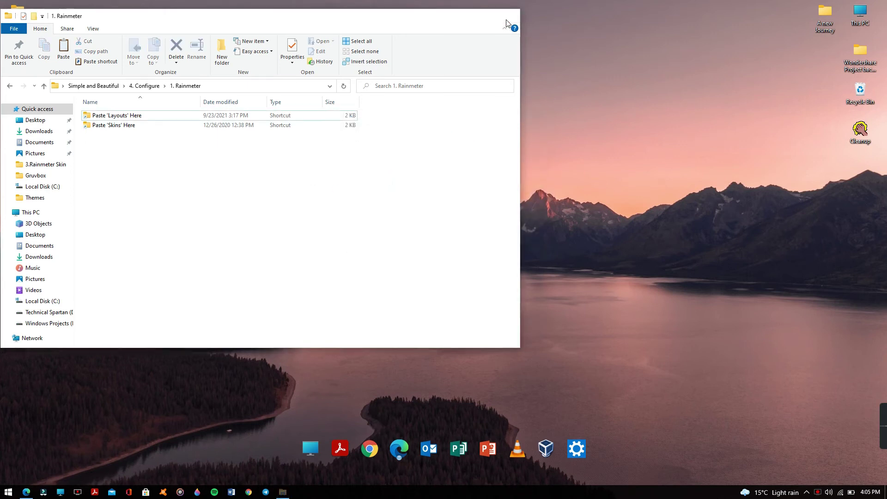
{"action": "left_click", "coordinate": [508, 17]}
{"action": "right_click", "coordinate": [481, 28]}
{"action": "left_click", "coordinate": [507, 68]}
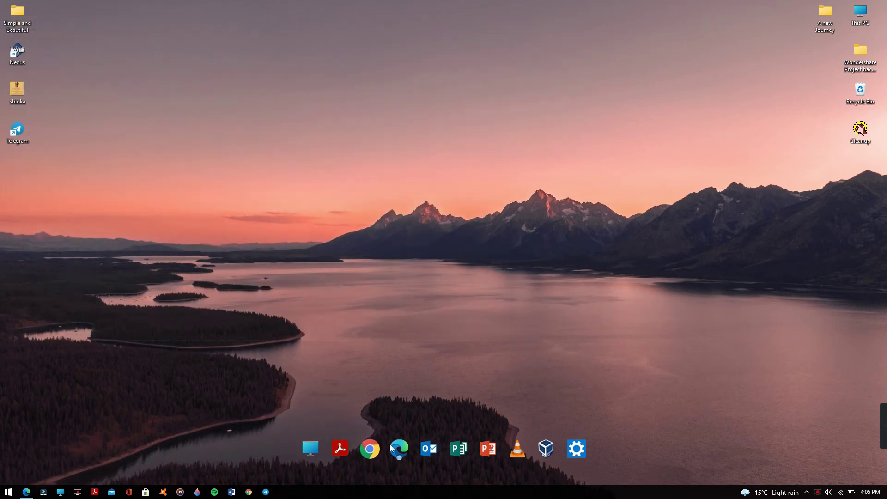
Step: Search Windows for "ado" and open the file location of Acrobat Reader DC
{"action": "left_click", "coordinate": [7, 493]}
{"action": "type", "text": "ado"}
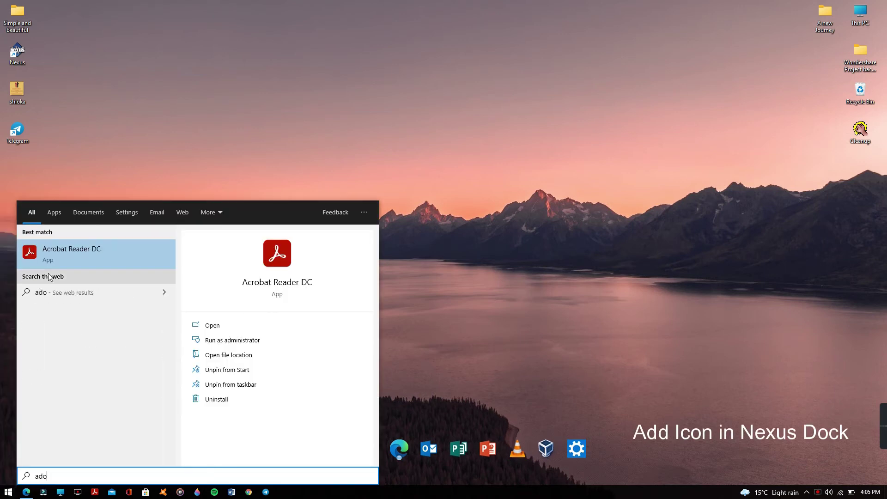
{"action": "right_click", "coordinate": [61, 241]}
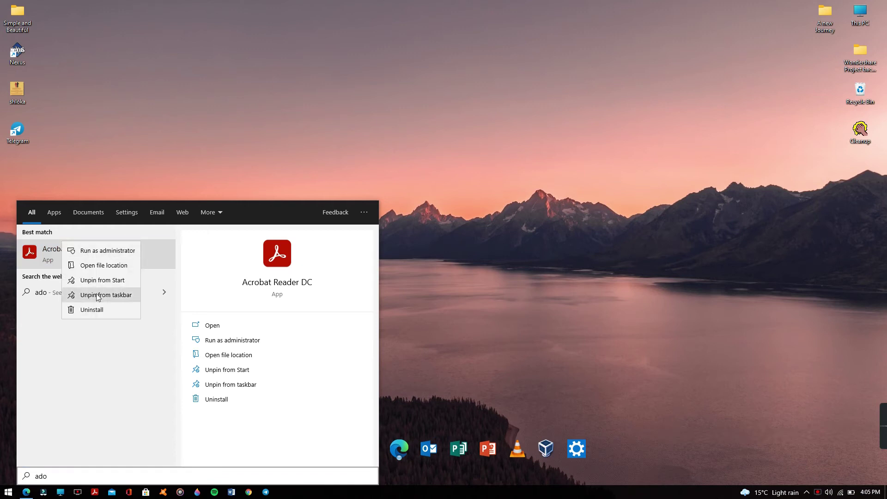
{"action": "left_click", "coordinate": [96, 267]}
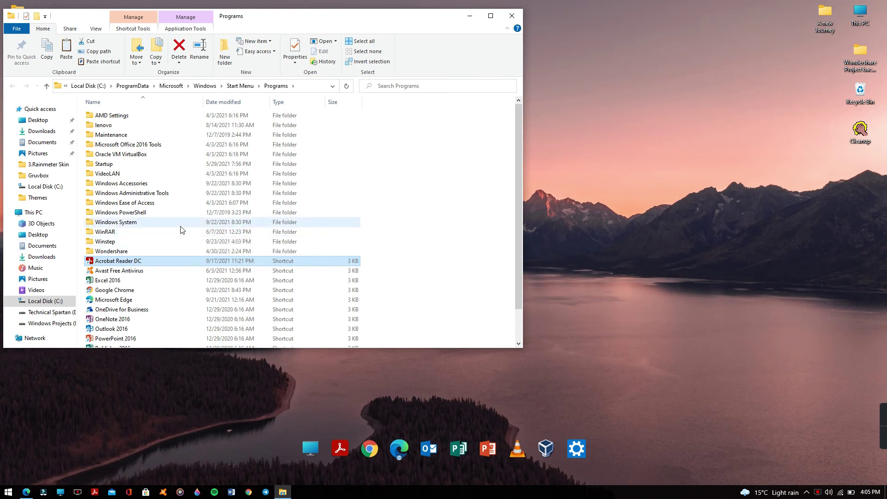
Step: Add the Wondershare Filmora X shortcut from Wondershare, Wondershare Filmora to the dock between Acrobat Reader and Chrome, closing the folder and refreshing the desktop
{"action": "left_click", "coordinate": [118, 254]}
{"action": "double_click", "coordinate": [118, 253]}
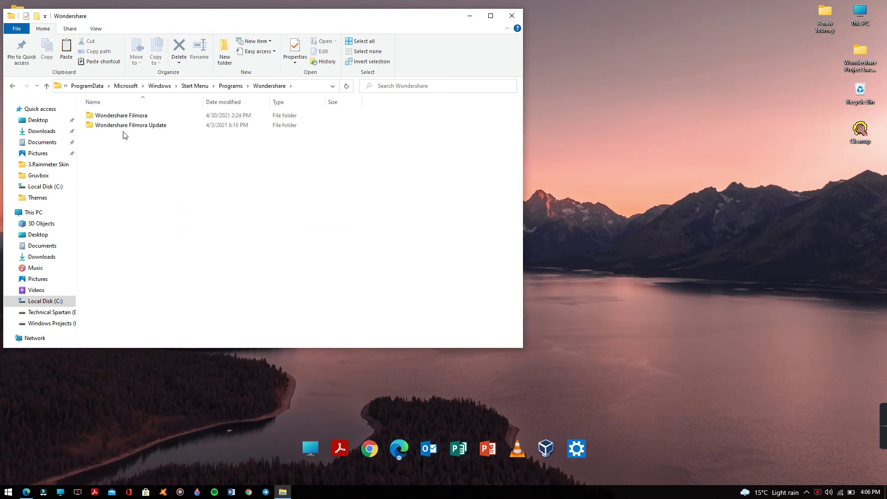
{"action": "double_click", "coordinate": [123, 116]}
{"action": "left_click_drag", "start_coordinate": [127, 128], "coordinate": [362, 448]}
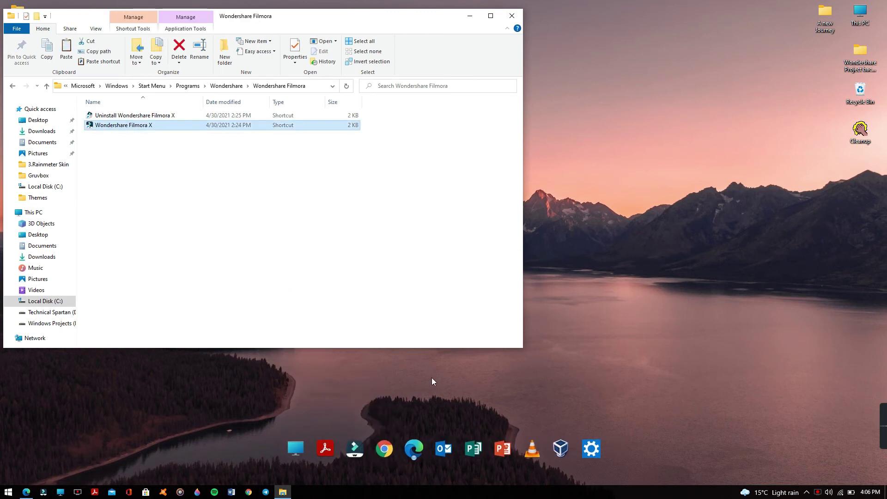
{"action": "left_click", "coordinate": [509, 18]}
{"action": "right_click", "coordinate": [405, 73]}
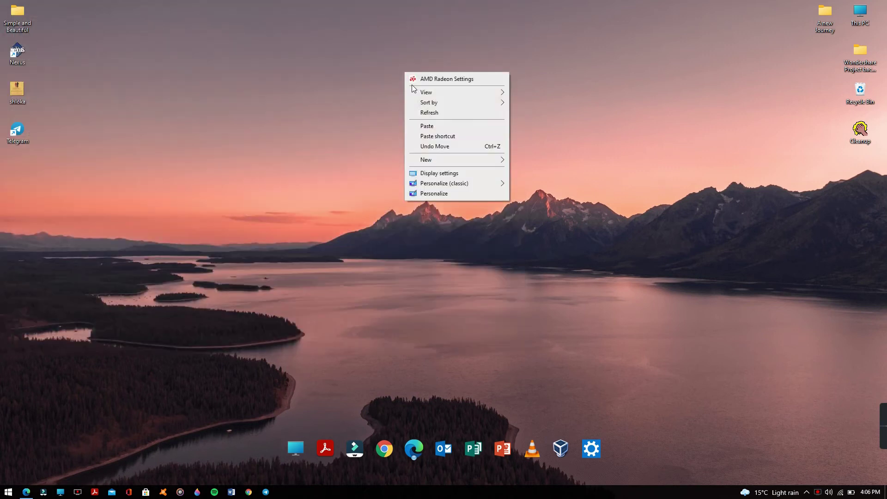
{"action": "left_click", "coordinate": [427, 112]}
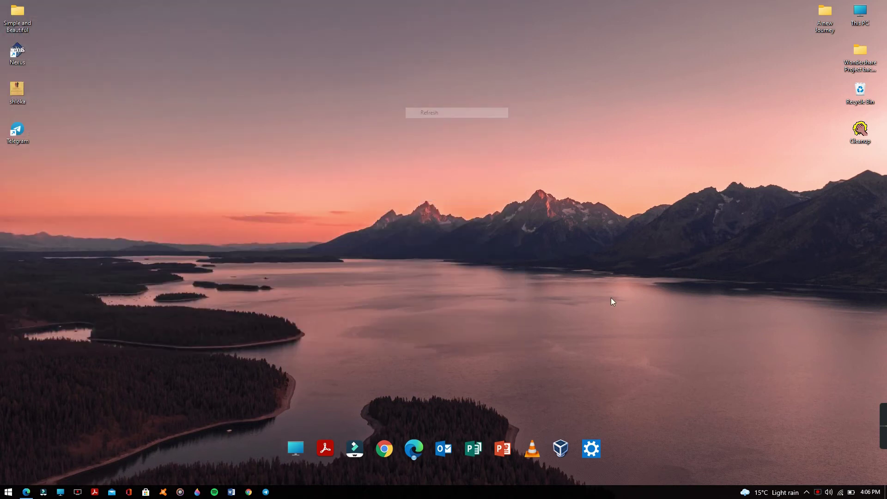
Step: Refresh all in Rainmeter, load the saved layout Simplify #10 (1080p), and close the manager
{"action": "left_click", "coordinate": [807, 492]}
{"action": "left_click", "coordinate": [807, 442]}
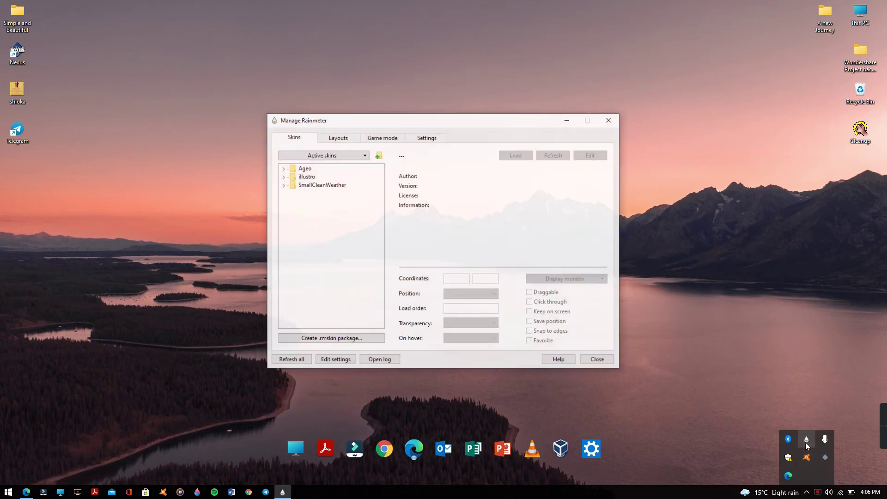
{"action": "left_click", "coordinate": [344, 141]}
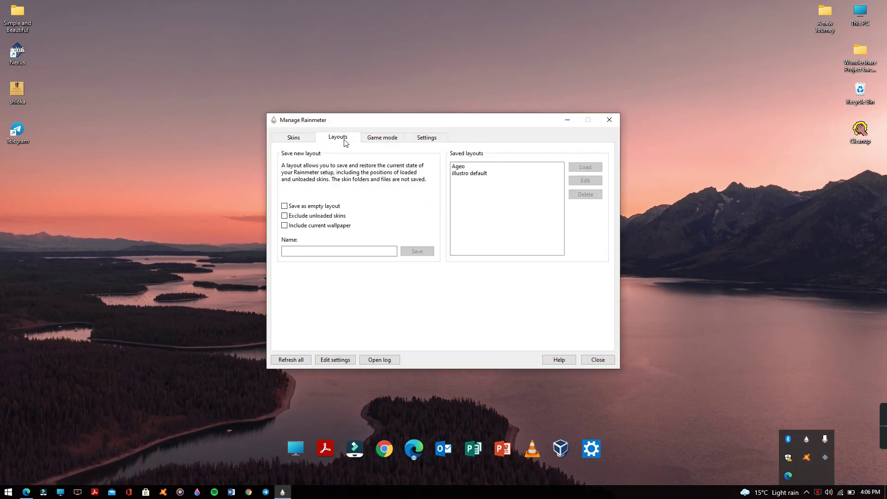
{"action": "left_click", "coordinate": [286, 361]}
{"action": "left_click", "coordinate": [479, 182]}
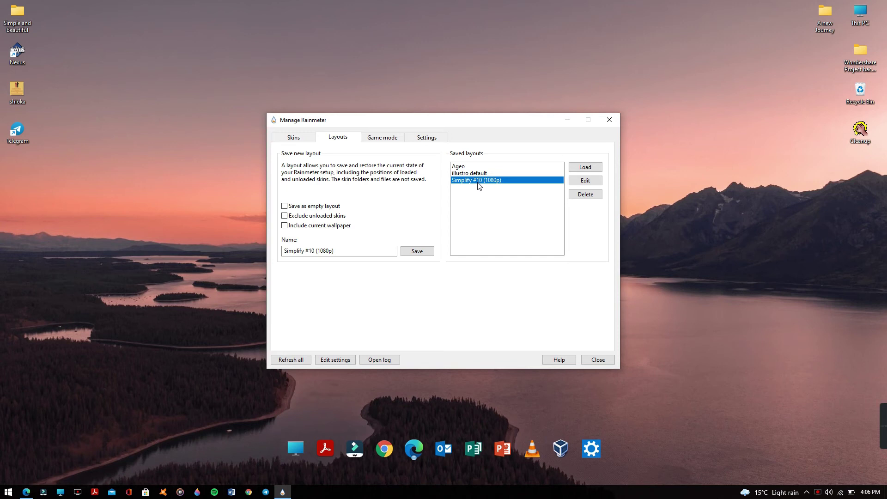
{"action": "left_click", "coordinate": [584, 170]}
{"action": "left_click", "coordinate": [584, 170]}
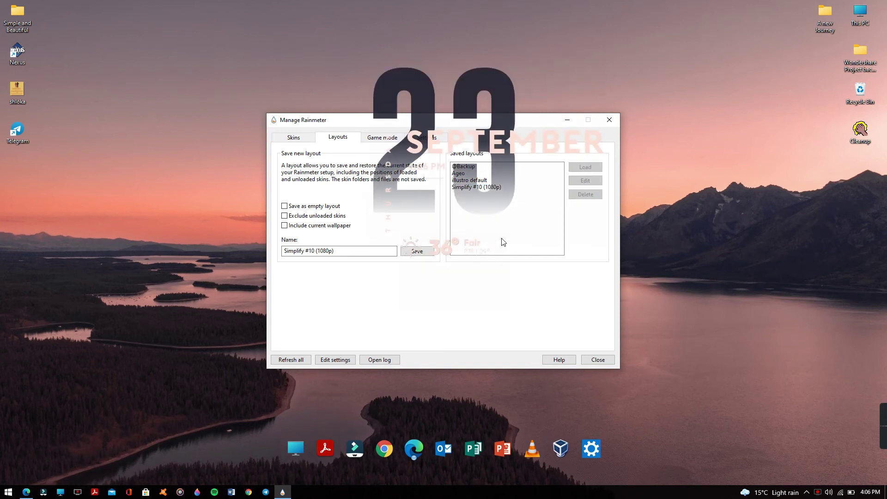
{"action": "left_click", "coordinate": [597, 360]}
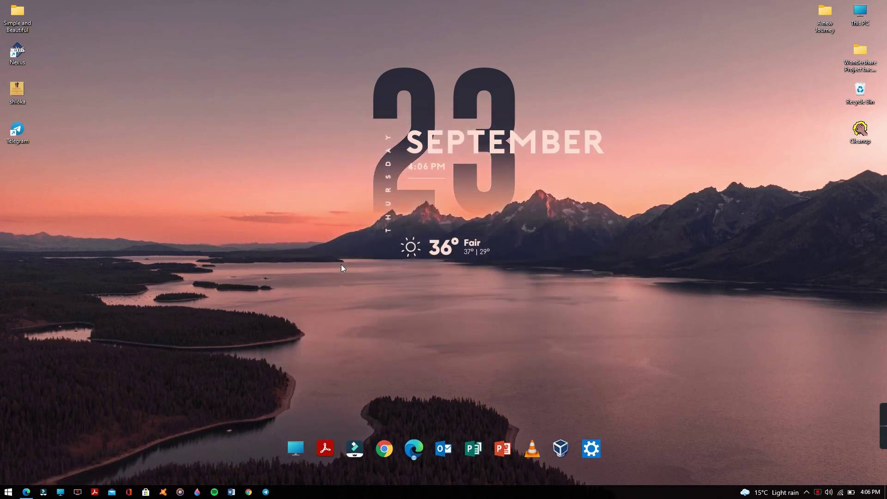
{"action": "right_click", "coordinate": [246, 148]}
{"action": "left_click", "coordinate": [272, 189]}
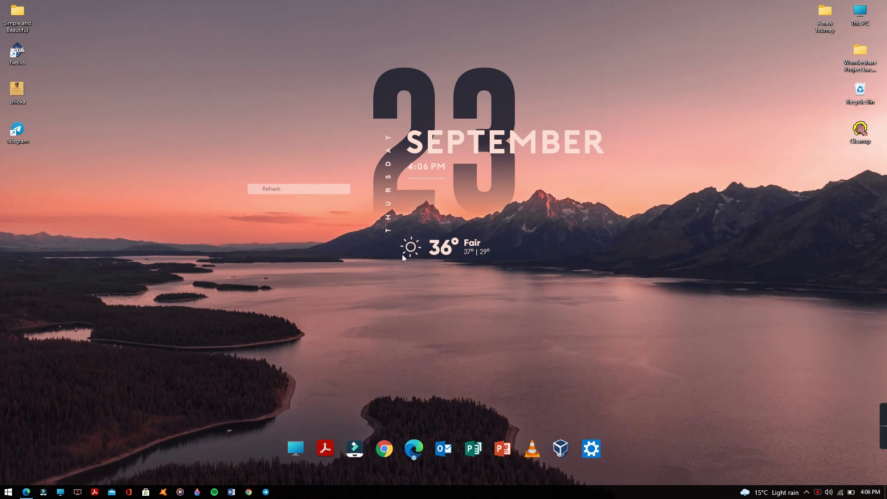
Step: Open the SmallCleanWeather skin's weather variables file for editing
{"action": "right_click", "coordinate": [447, 250]}
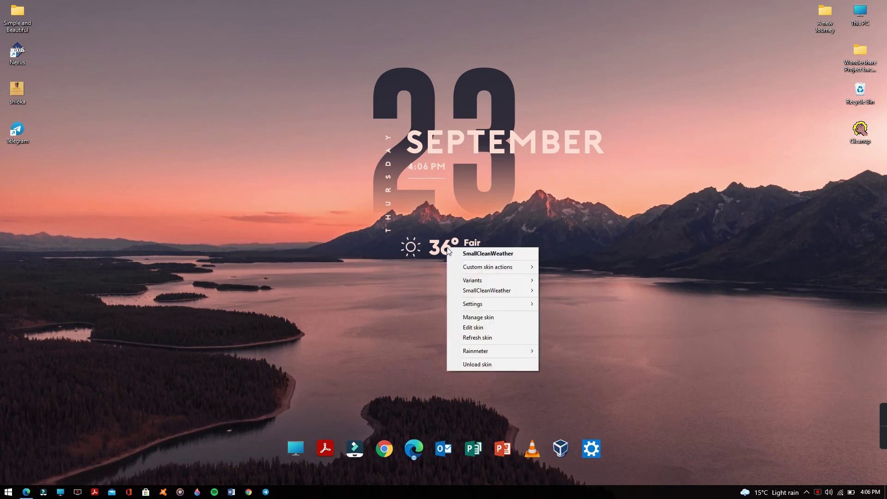
{"action": "mouse_move", "coordinate": [508, 267]}
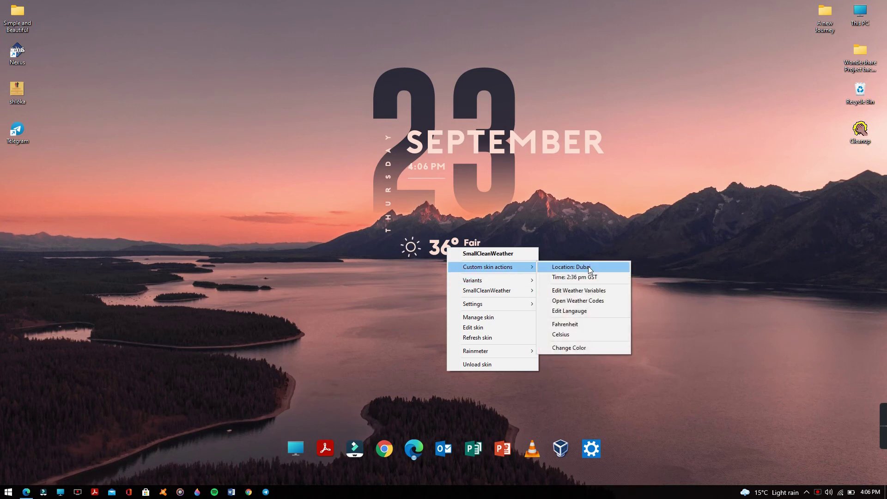
{"action": "left_click", "coordinate": [584, 294]}
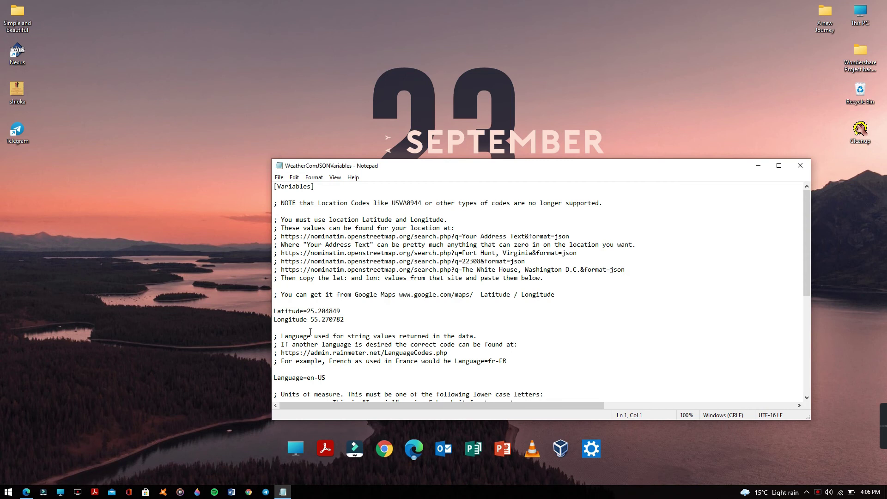
Step: Switch to Edge and search LatLong.net for the coordinates of India
{"action": "left_click", "coordinate": [26, 492]}
{"action": "left_click", "coordinate": [300, 8]}
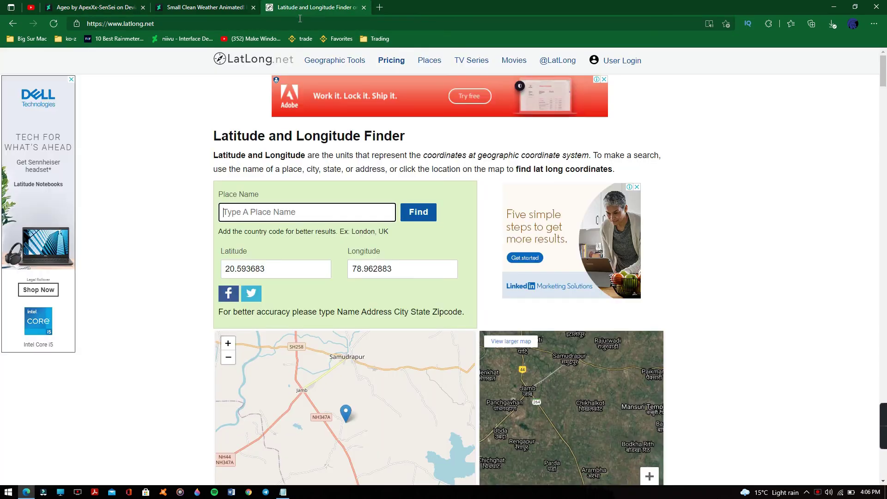
{"action": "left_click", "coordinate": [258, 212]}
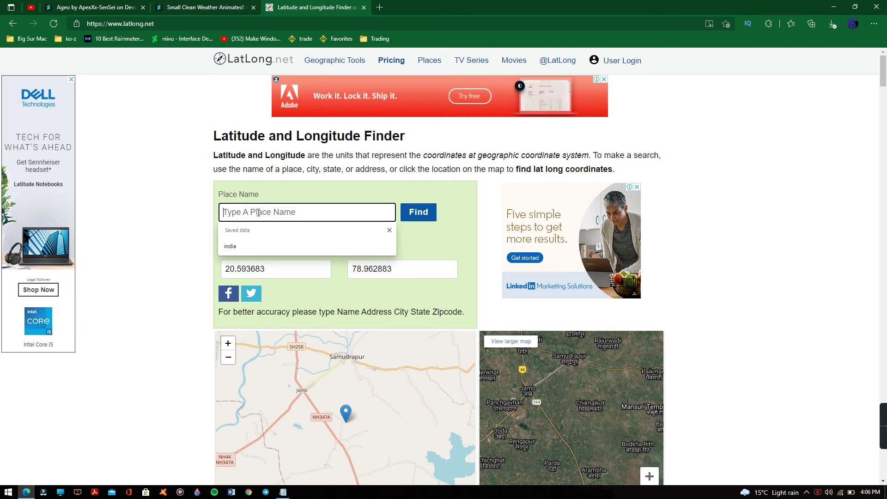
{"action": "type", "text": "India"}
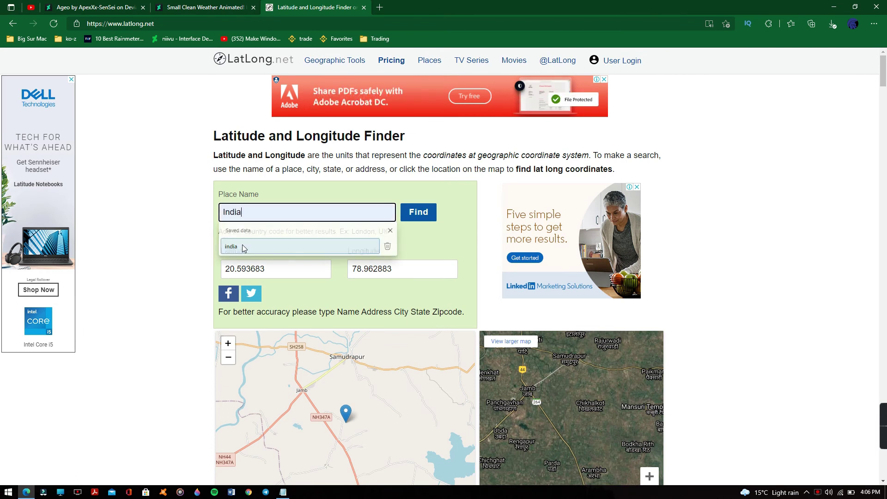
{"action": "left_click", "coordinate": [414, 214]}
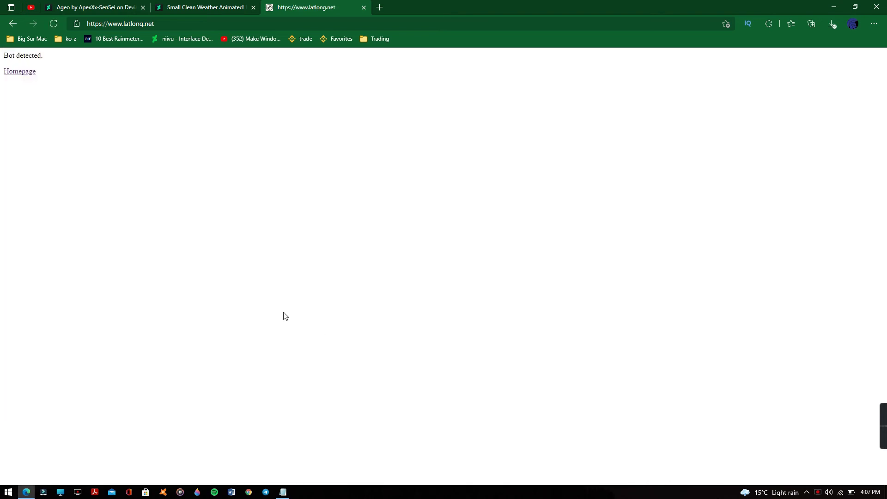
Step: Try to reload the LatLong.net result page by resubmitting the form, and go back to the previous page
{"action": "left_click", "coordinate": [53, 23]}
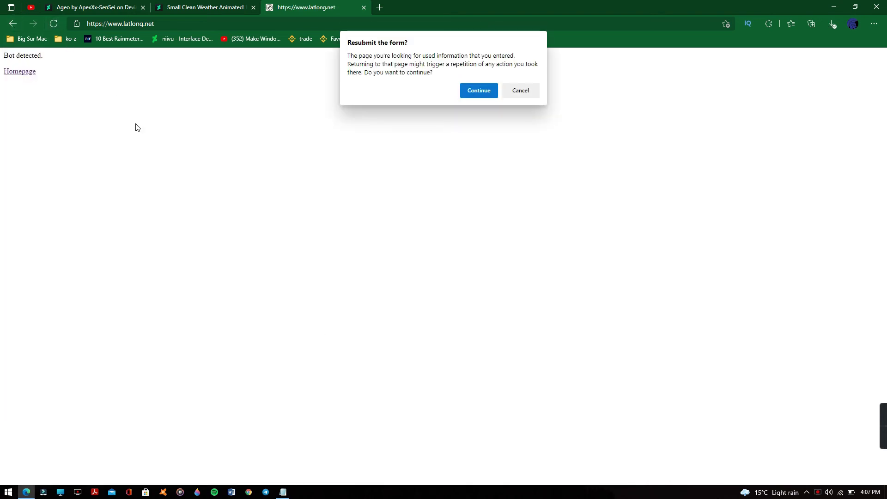
{"action": "left_click", "coordinate": [475, 91]}
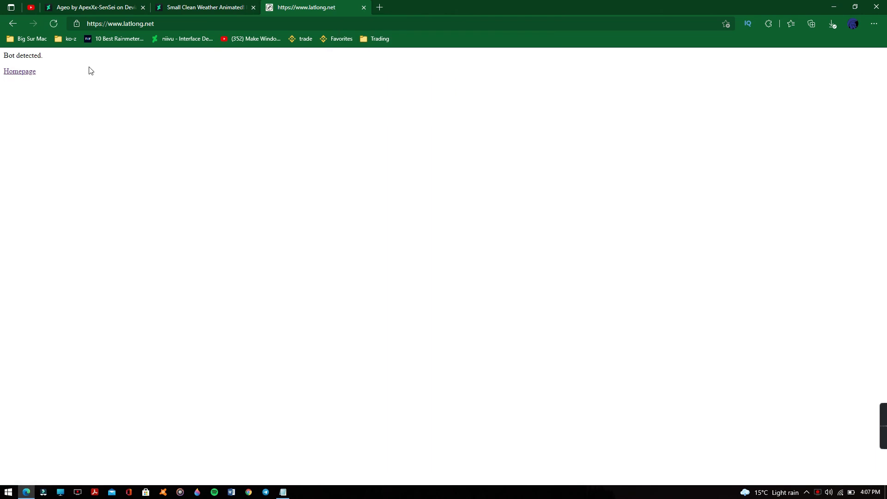
{"action": "left_click", "coordinate": [9, 25]}
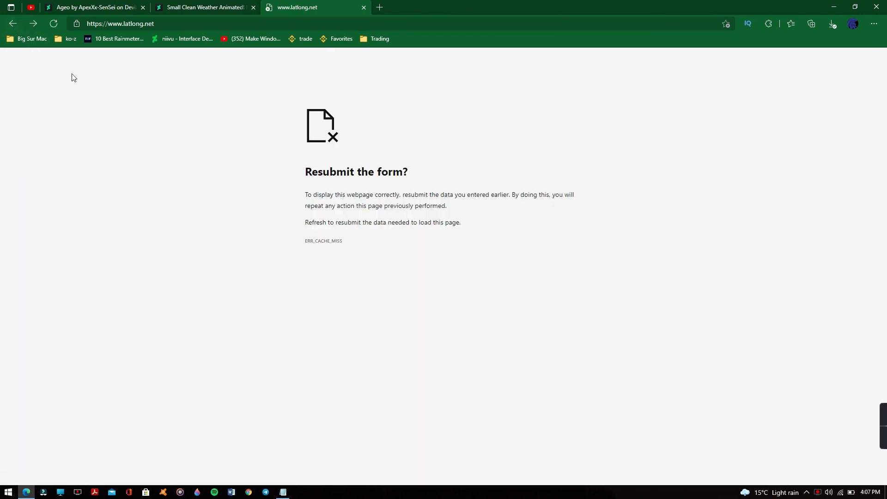
Step: Reopen the LatLong.net homepage and find the latitude and longitude of India
{"action": "left_click", "coordinate": [170, 23]}
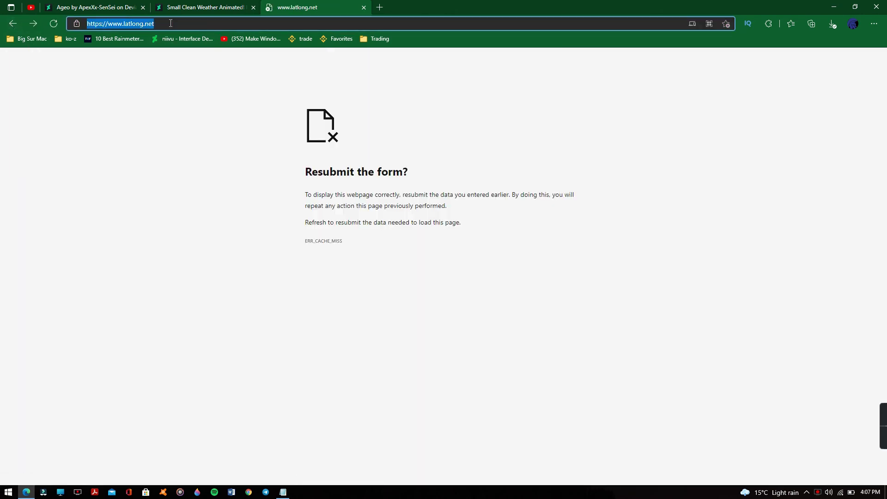
{"action": "type", "text": "lat"}
{"action": "key", "text": "Return"}
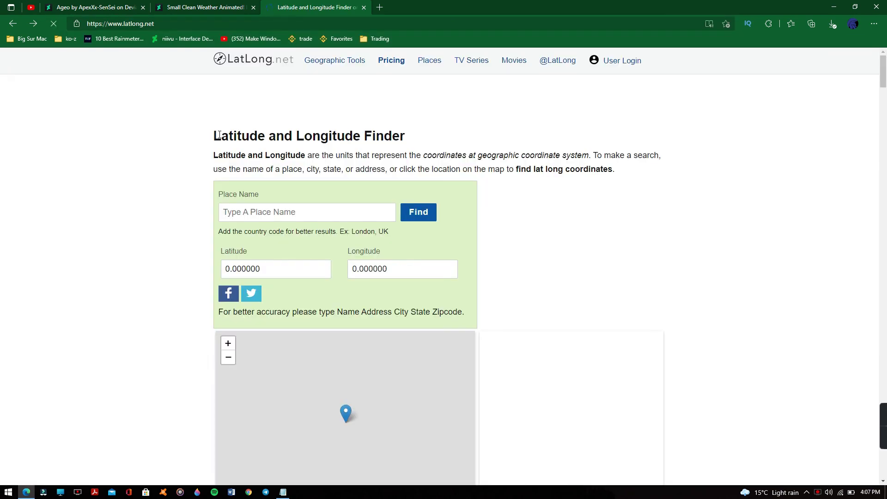
{"action": "left_click", "coordinate": [241, 214]}
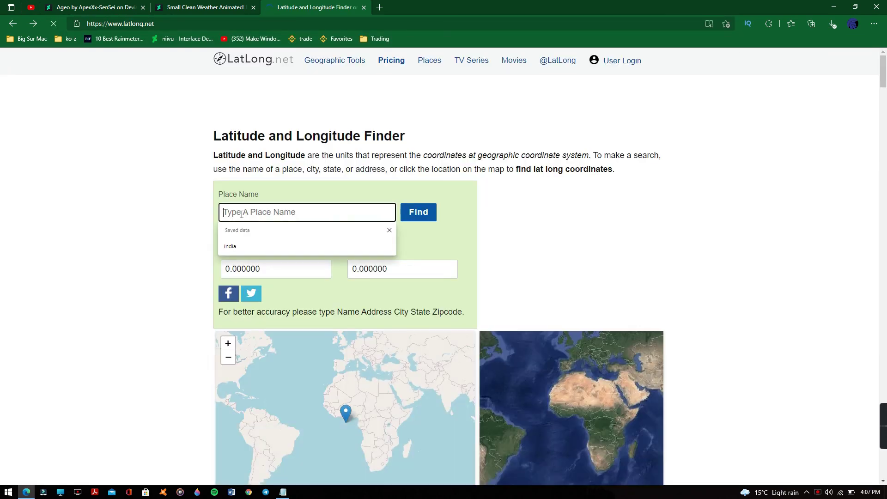
{"action": "left_click", "coordinate": [231, 247]}
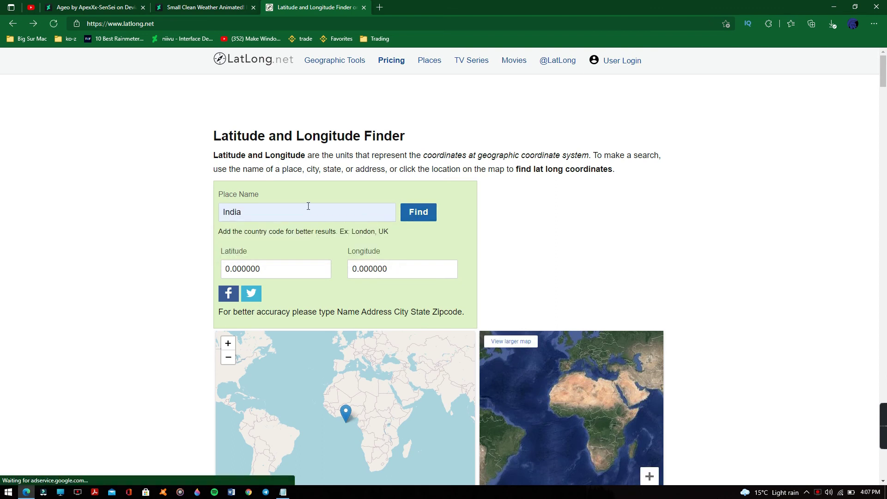
{"action": "key", "text": "Return"}
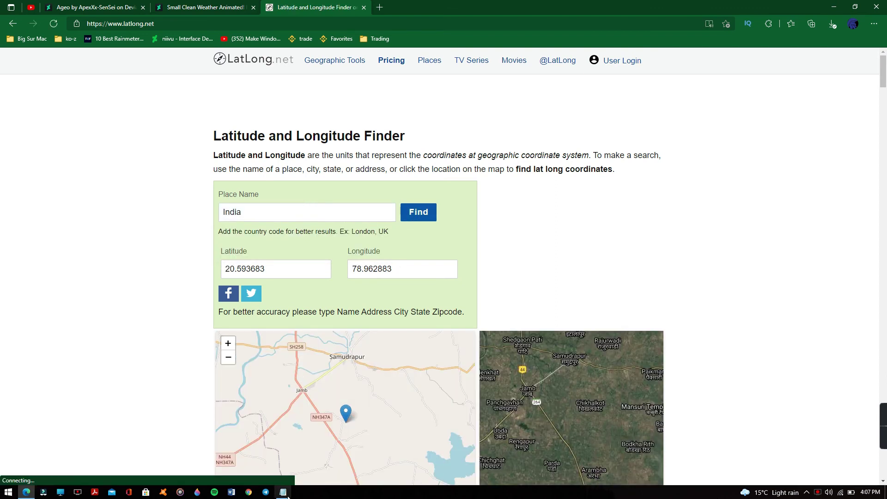
Step: Copy India's latitude from LatLong.net into the WeatherComJSONVariables file in Notepad, setting Latitude to 20.593683
{"action": "left_click", "coordinate": [284, 493]}
{"action": "left_click_drag", "start_coordinate": [431, 165], "coordinate": [572, 76]}
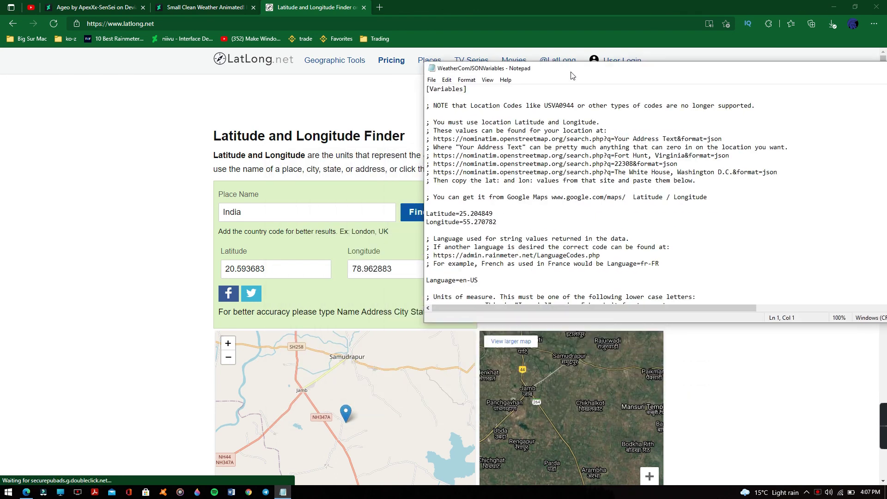
{"action": "left_click_drag", "start_coordinate": [269, 269], "coordinate": [221, 268]}
{"action": "key", "text": "ctrl+c"}
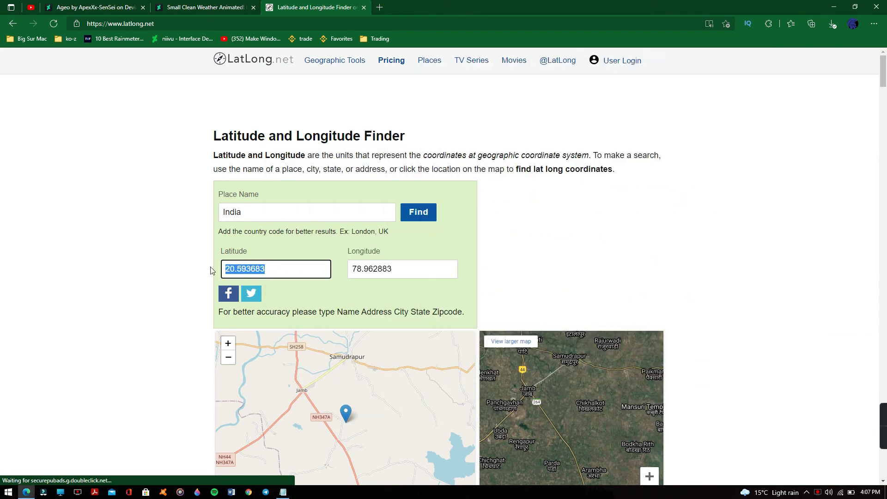
{"action": "left_click", "coordinate": [284, 492]}
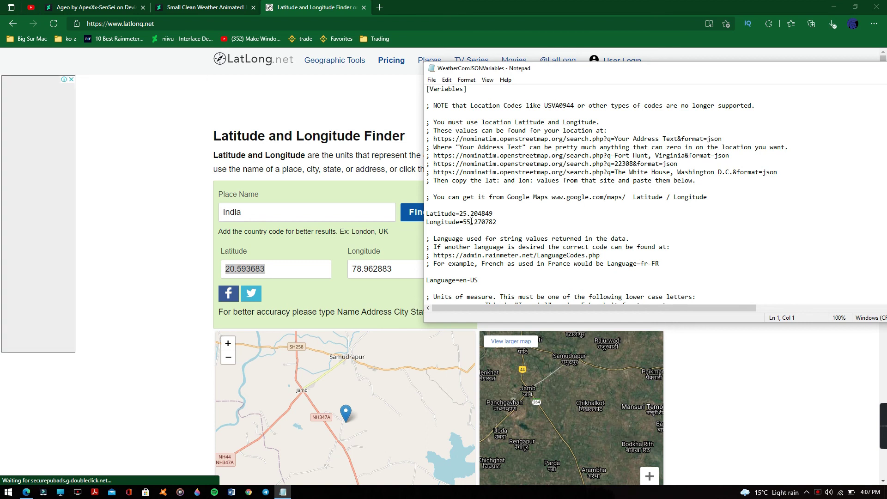
{"action": "left_click_drag", "start_coordinate": [459, 214], "coordinate": [494, 215]}
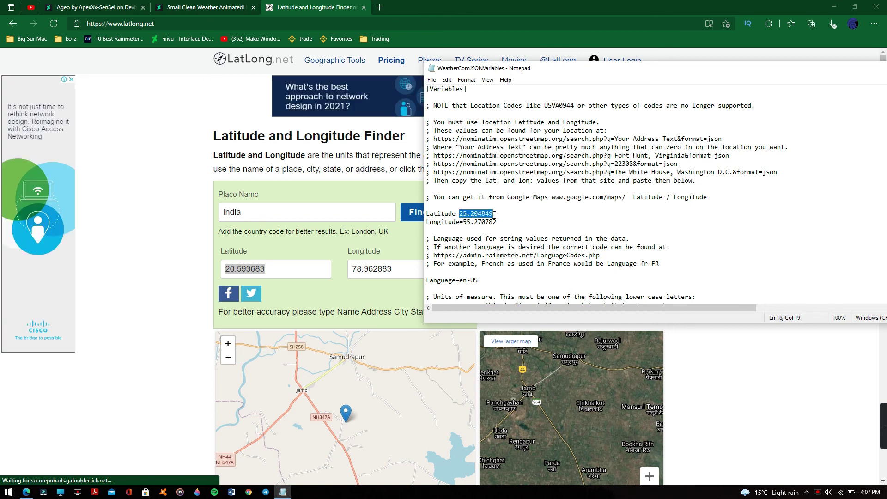
{"action": "key", "text": "ctrl+v"}
Step: Copy India's longitude from LatLong.net into the variables file, setting Longitude to 78.962883, and save the file
{"action": "left_click_drag", "start_coordinate": [399, 270], "coordinate": [351, 270]}
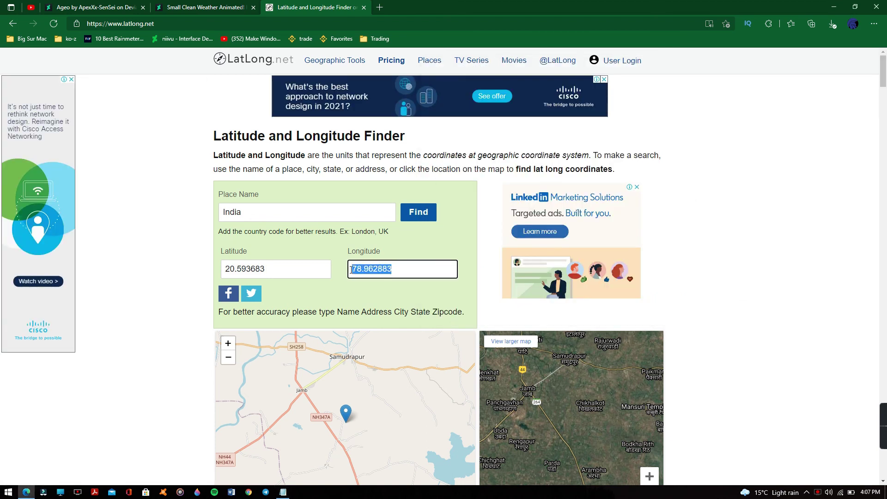
{"action": "key", "text": "ctrl+c"}
{"action": "left_click", "coordinate": [283, 492]}
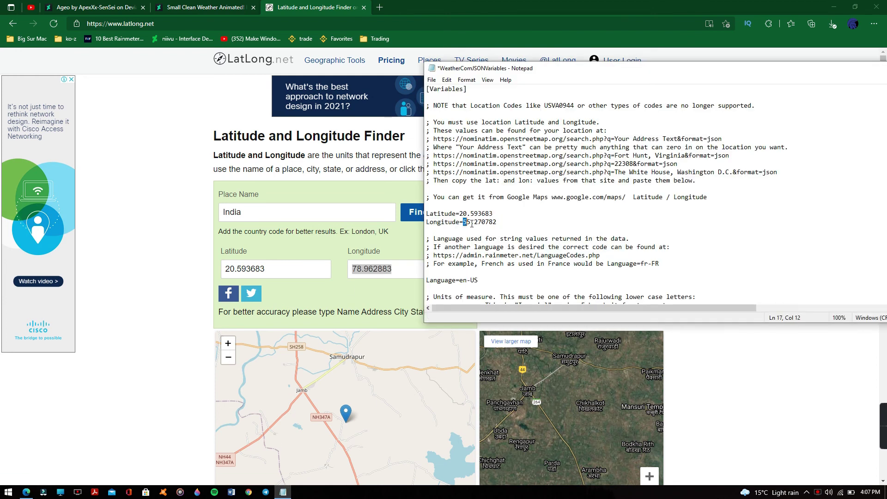
{"action": "left_click_drag", "start_coordinate": [472, 225], "coordinate": [497, 224]}
{"action": "key", "text": "ctrl+v"}
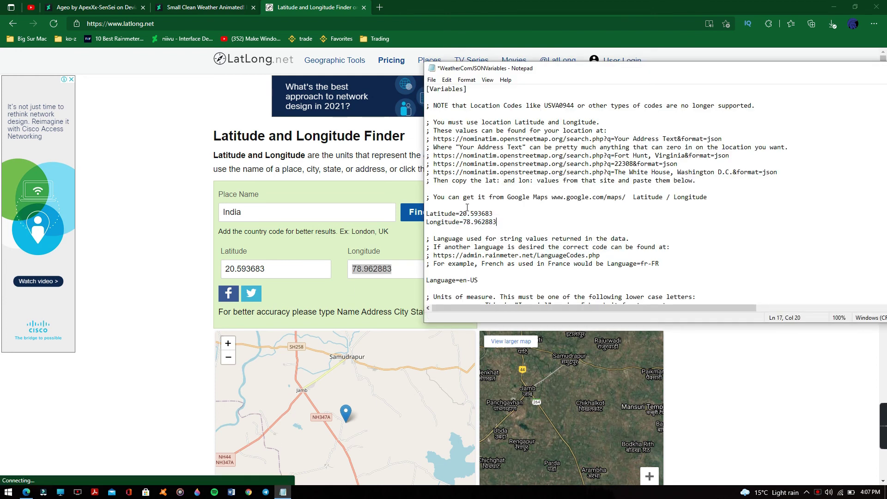
{"action": "left_click", "coordinate": [432, 80]}
{"action": "left_click", "coordinate": [448, 121]}
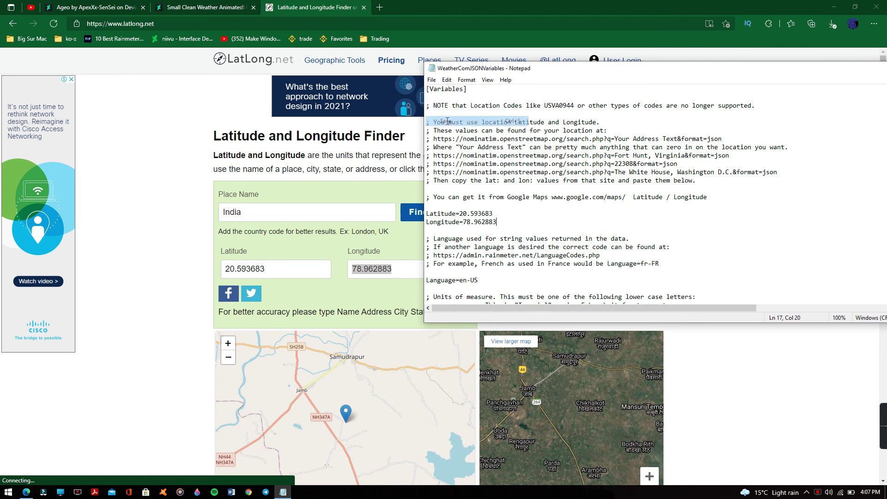
Step: Close the variables file, minimize the browser, and refresh the SmallCleanWeather skin on the desktop
{"action": "left_click_drag", "start_coordinate": [795, 70], "coordinate": [722, 68]}
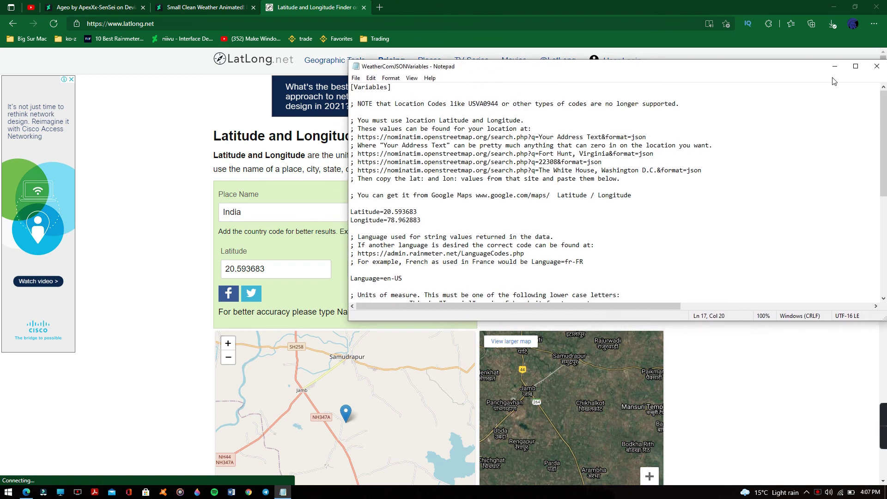
{"action": "left_click", "coordinate": [884, 69]}
{"action": "left_click", "coordinate": [833, 7]}
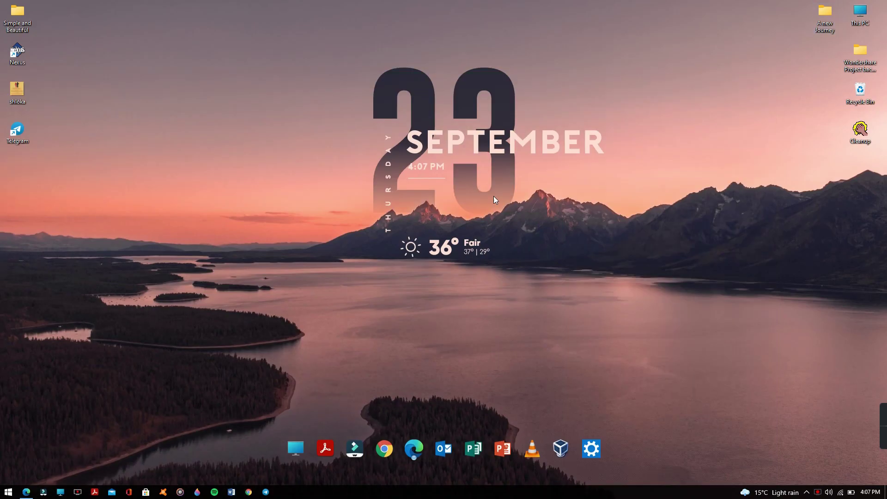
{"action": "right_click", "coordinate": [439, 248]}
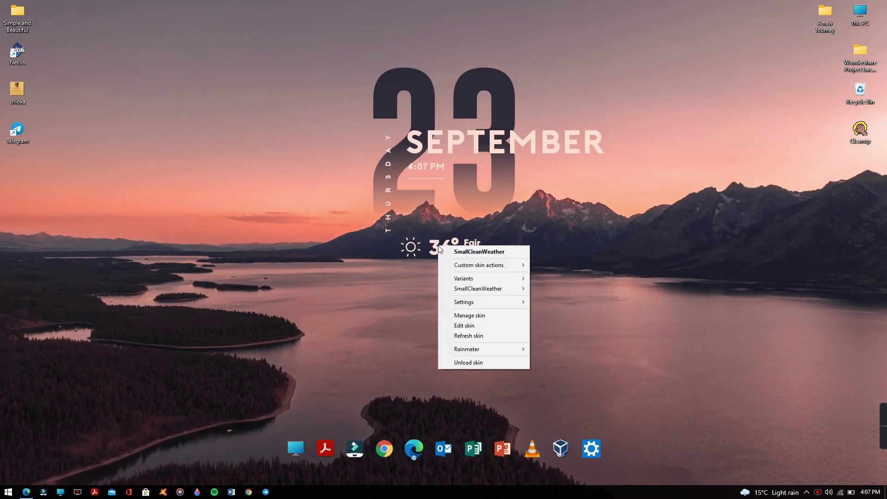
{"action": "left_click", "coordinate": [473, 337]}
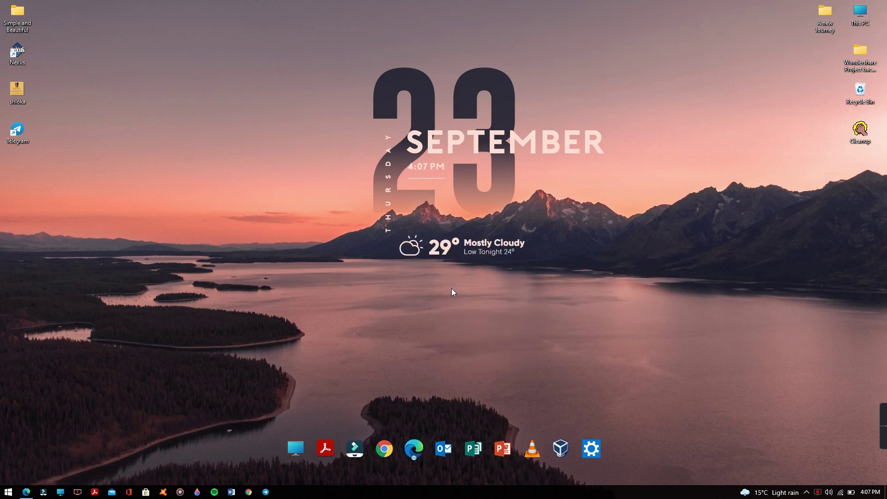
Step: Hide all desktop icons
{"action": "right_click", "coordinate": [161, 55]}
{"action": "mouse_move", "coordinate": [217, 75]}
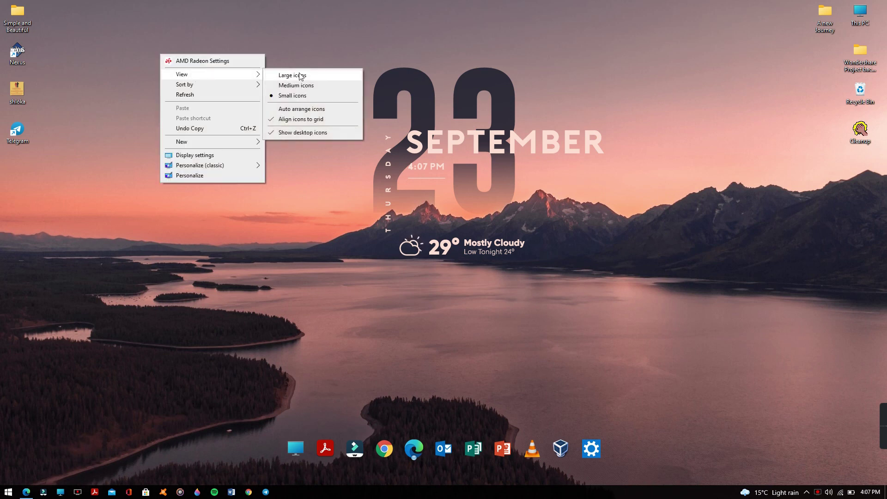
{"action": "left_click", "coordinate": [292, 134]}
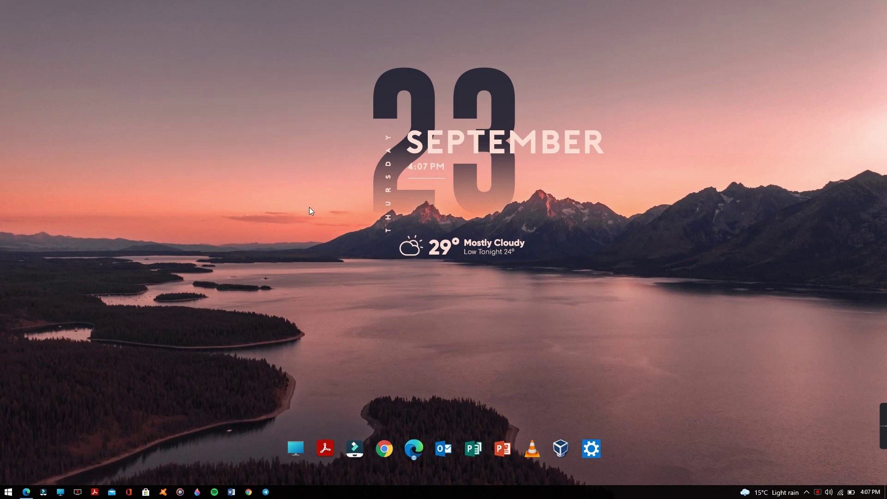
Step: Set the taskbar to hide automatically in desktop mode and close Settings
{"action": "right_click", "coordinate": [390, 496]}
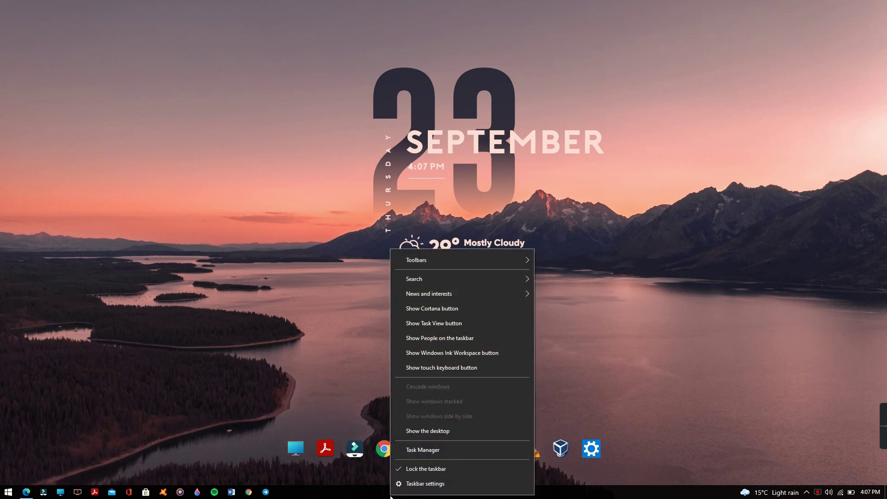
{"action": "left_click", "coordinate": [411, 483]}
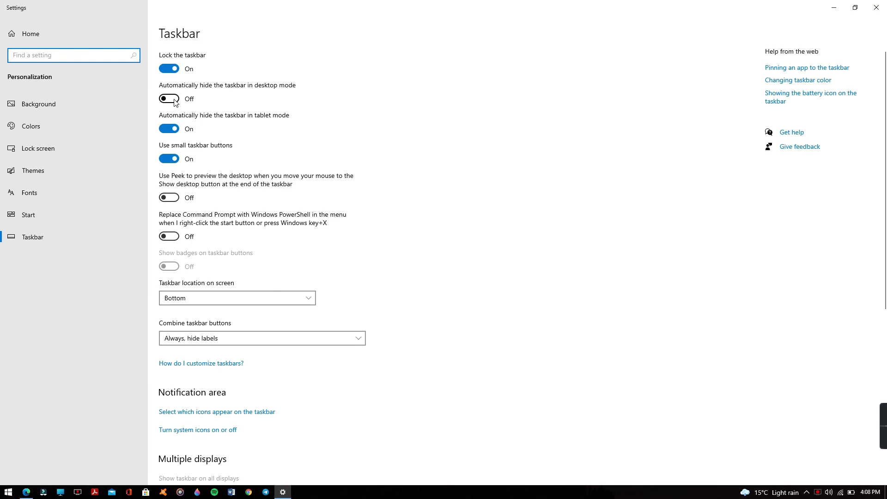
{"action": "left_click", "coordinate": [169, 99]}
{"action": "left_click", "coordinate": [877, 7]}
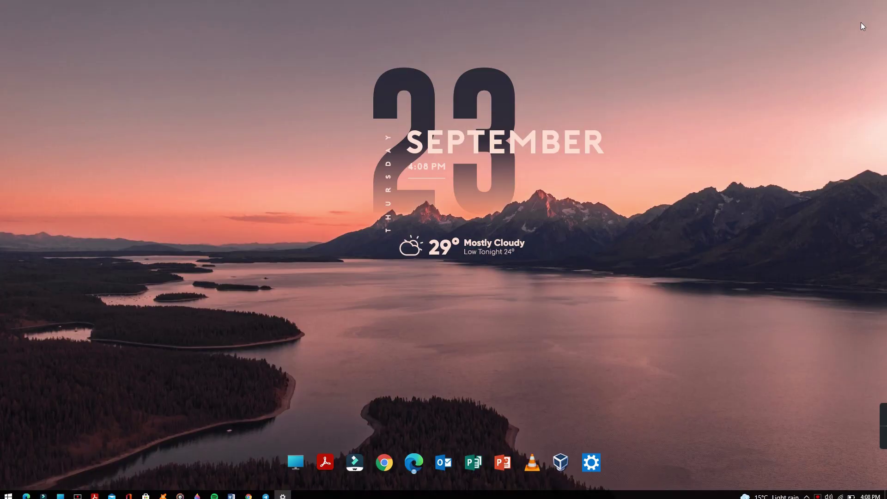